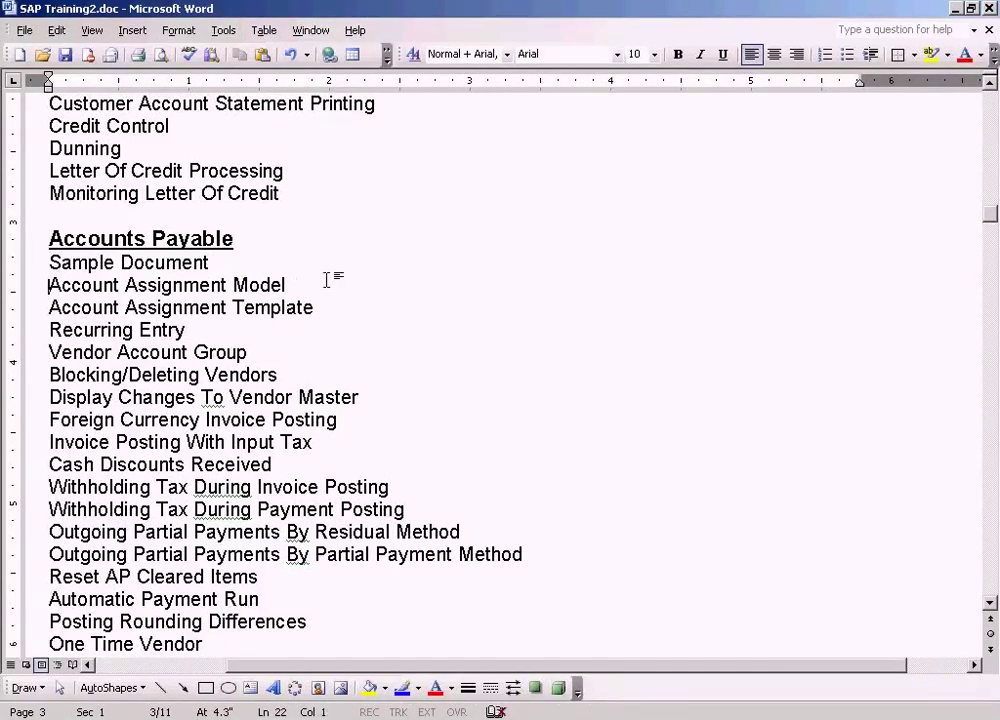
Highlight the Account Assignment Model topic line in Word and bring up the Start menu
key("shift+End")
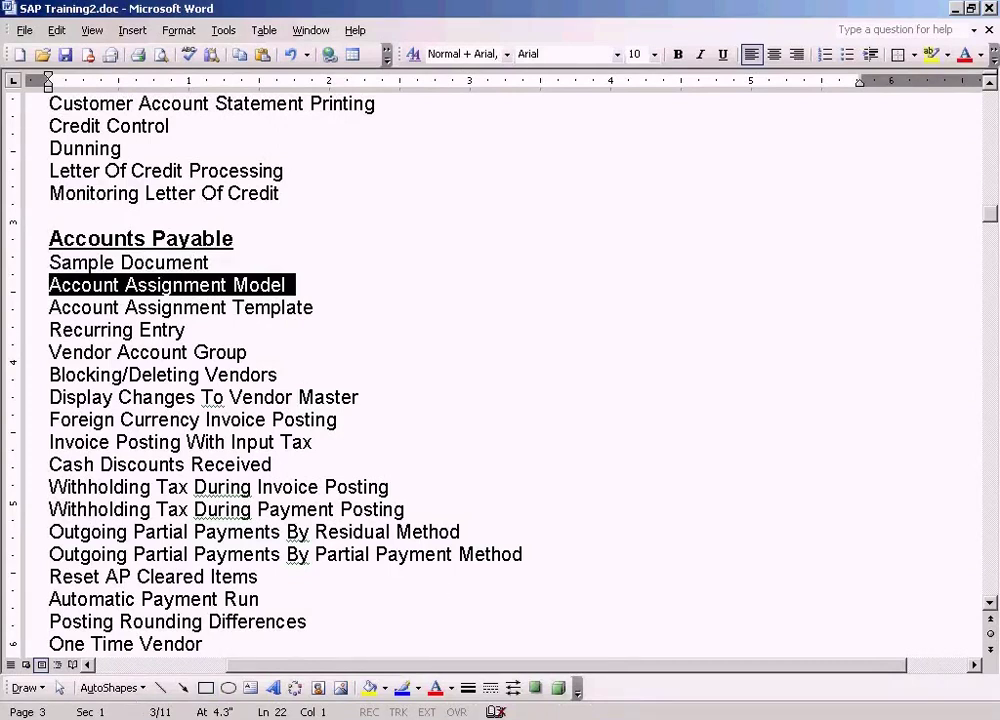
key("super")
Launch Paint, open sample document.JPG, and box-select its three rent example lines
mouse_move(100, 511)
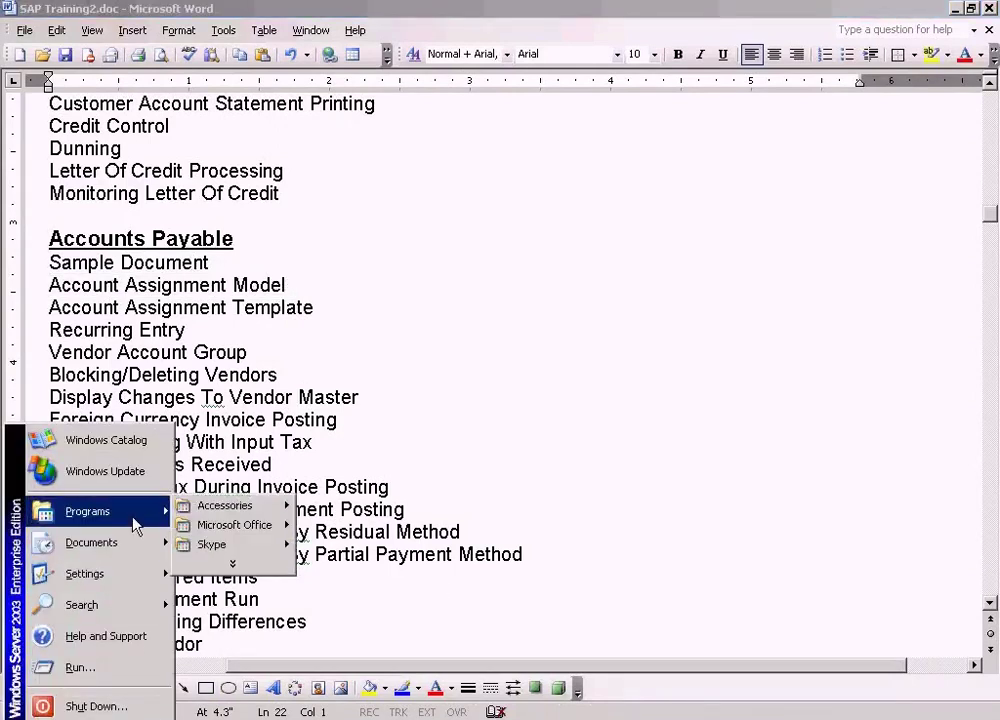
mouse_move(228, 506)
left_click(322, 380)
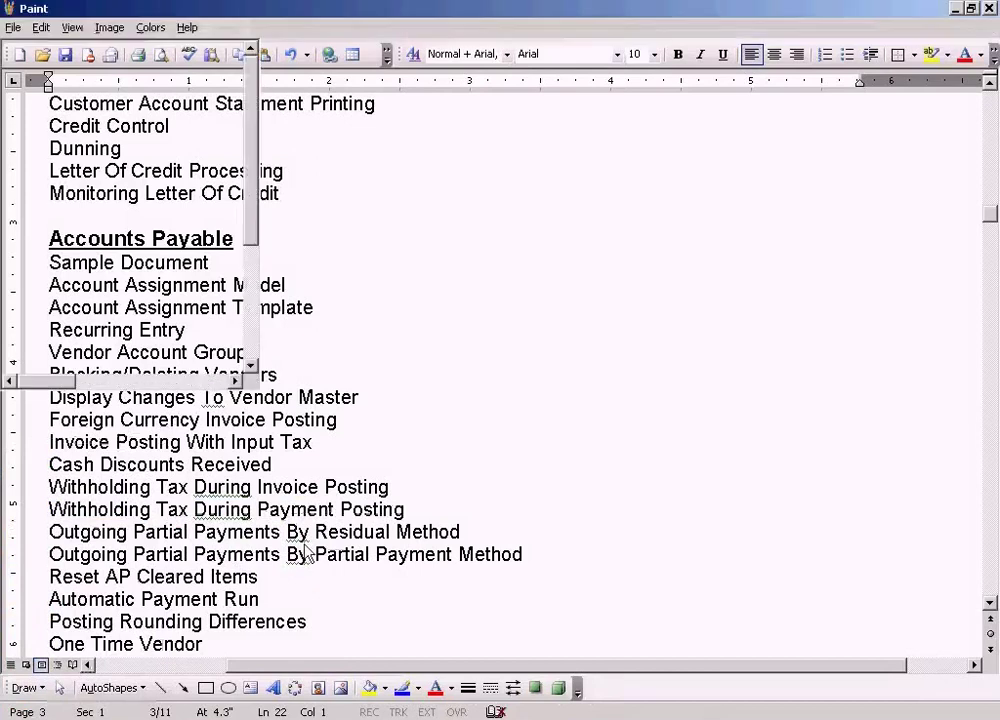
left_click(12, 28)
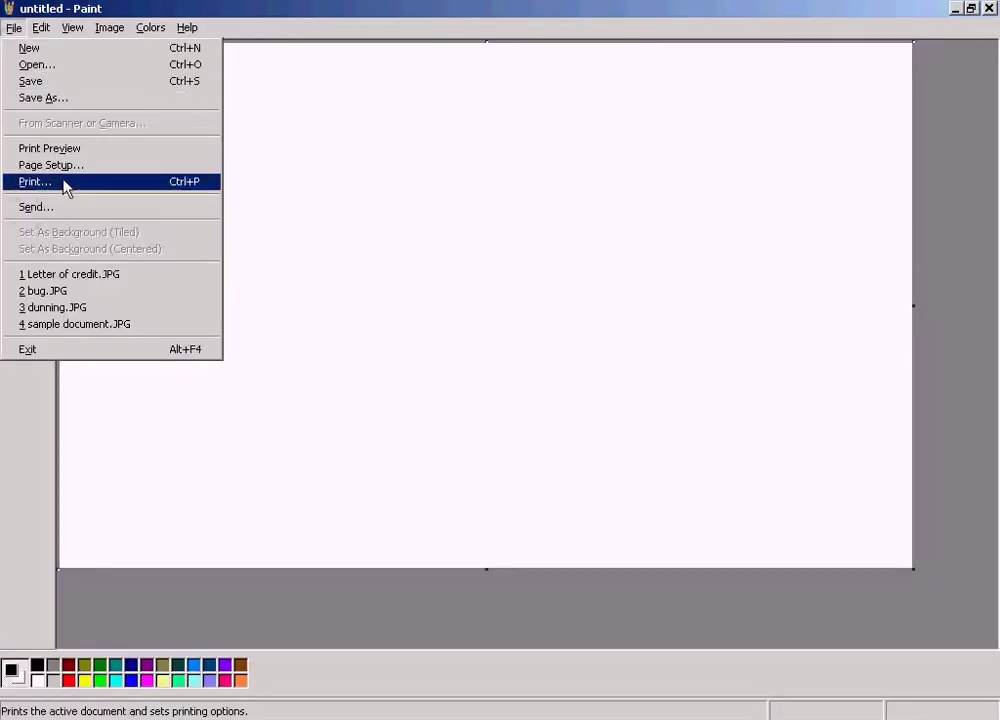
left_click(105, 325)
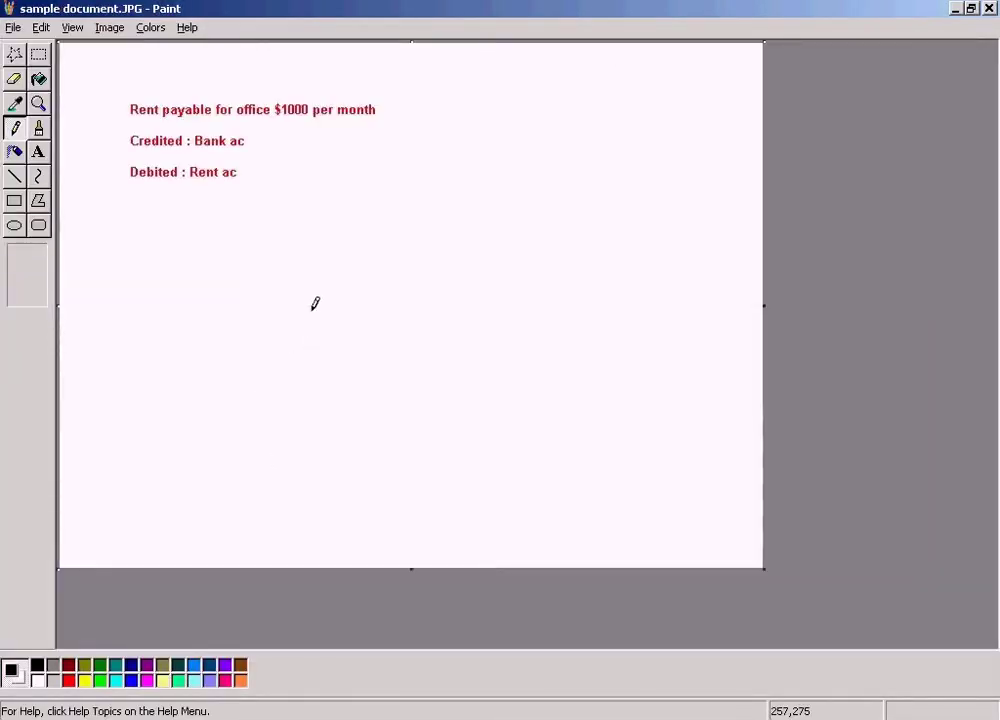
left_click(38, 54)
left_click_drag(108, 84, 443, 213)
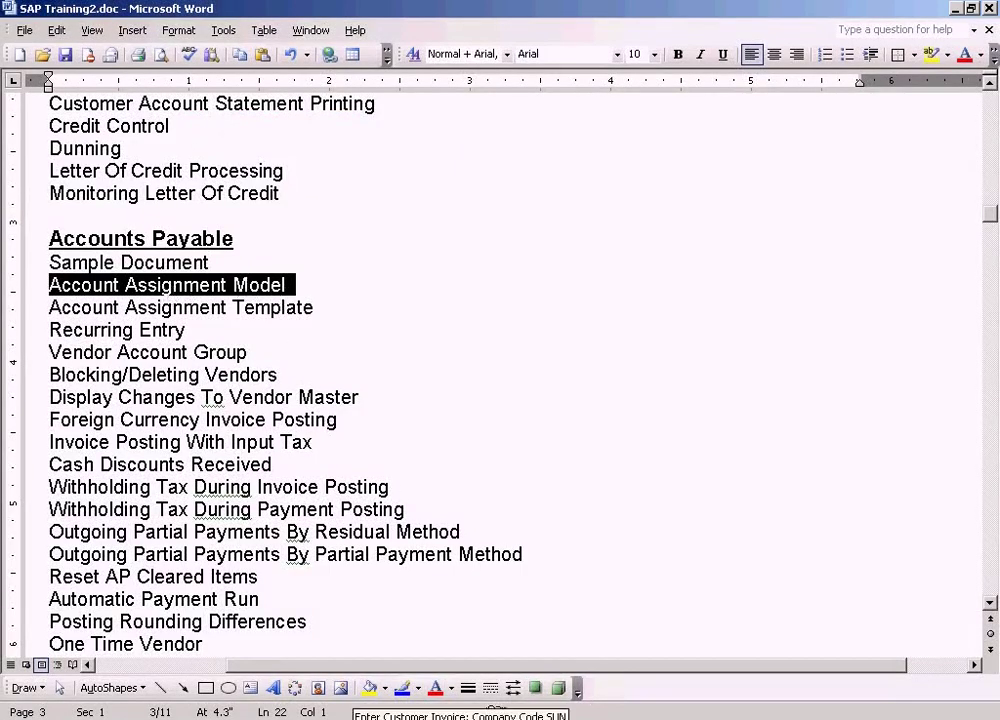
Exit the SAP customer invoice entry, discarding the unsaved data
left_click(383, 712)
left_click(285, 45)
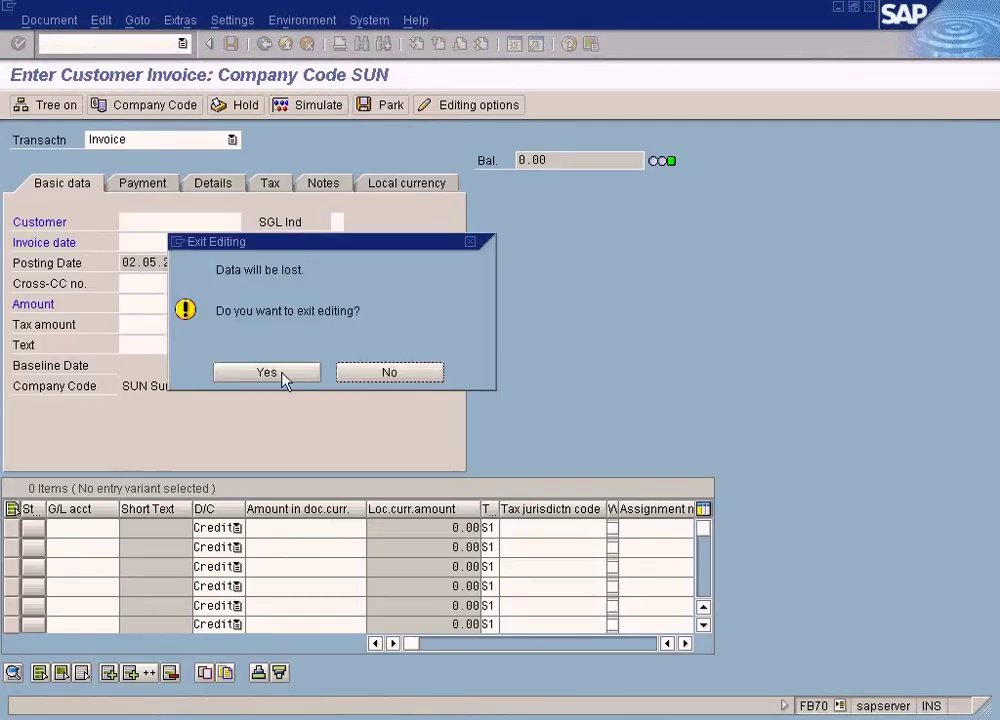
left_click(284, 375)
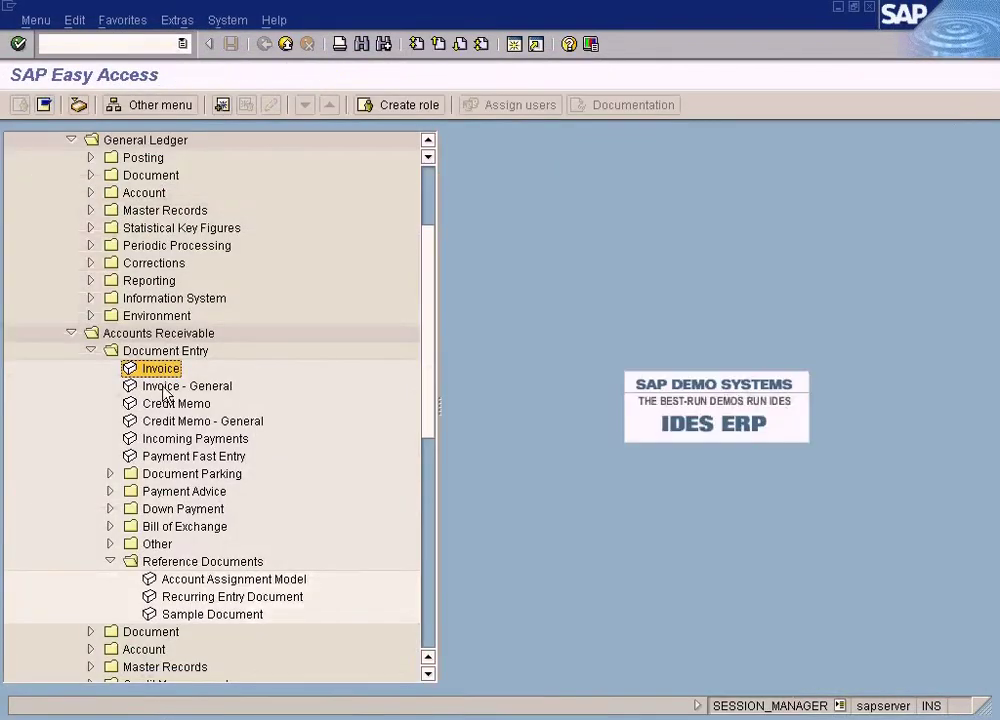
Expand Accounting > Financial Accounting > Accounts Receivable > Document Entry > Reference Documents
left_click(185, 561)
left_click(160, 335)
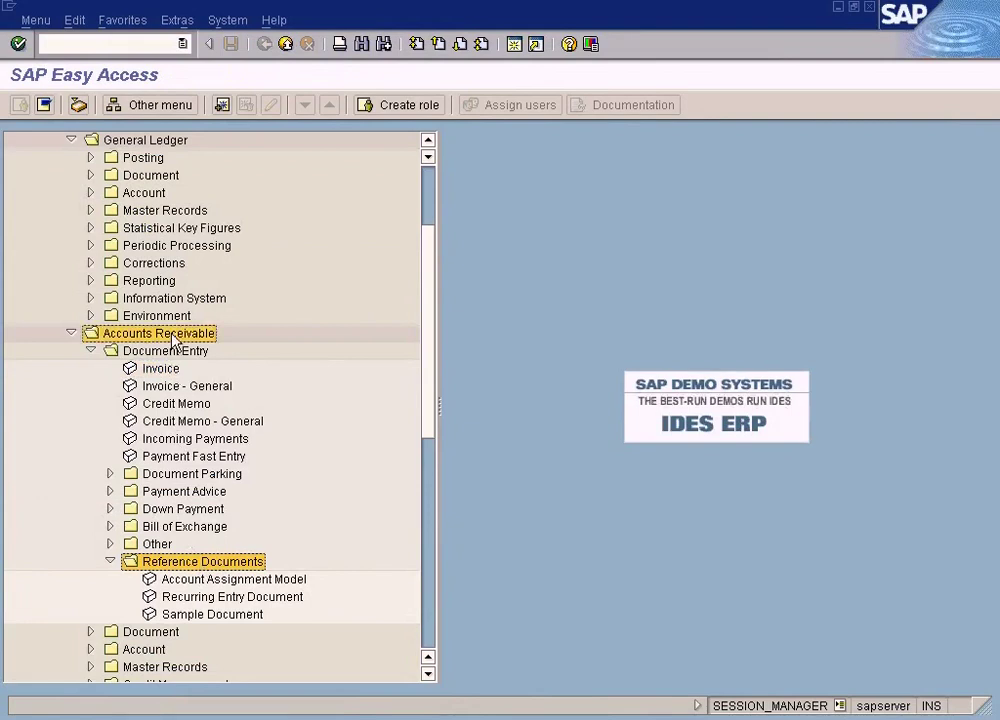
scroll(63, 196, "up", 1)
left_click(71, 176)
left_click(88, 140)
scroll(75, 160, "up", 1)
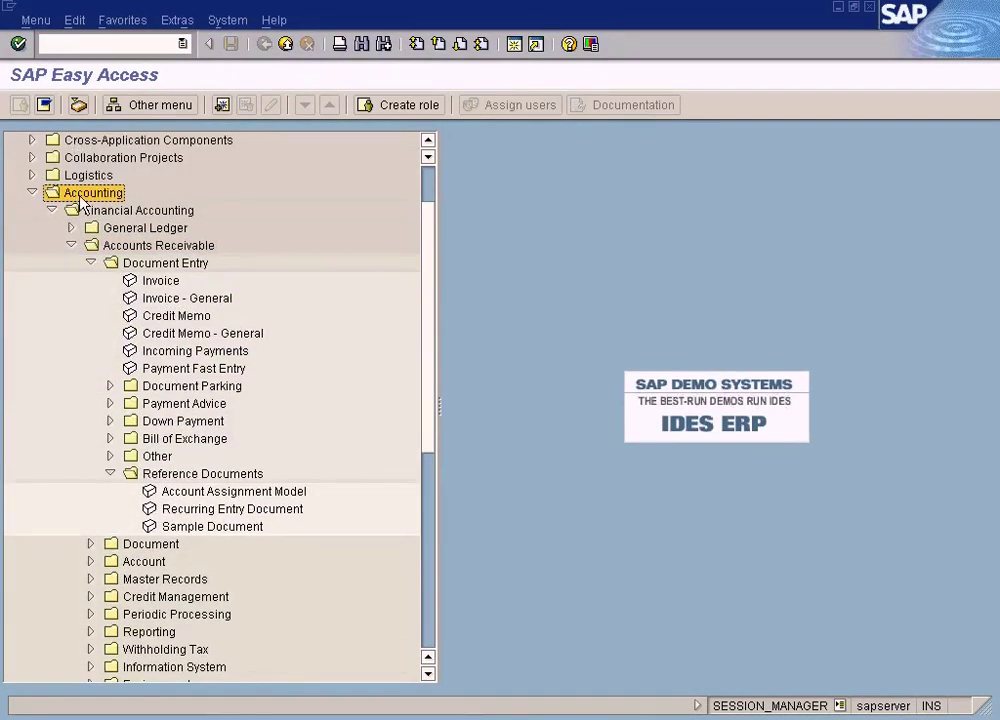
left_click(135, 213)
left_click(135, 248)
left_click(136, 262)
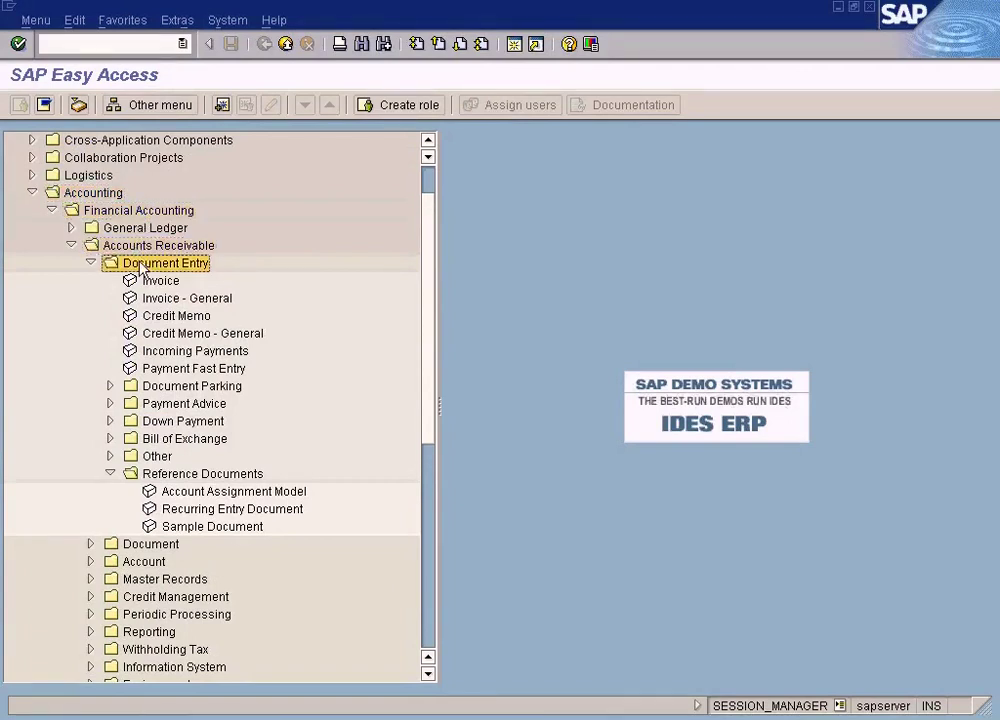
left_click(163, 476)
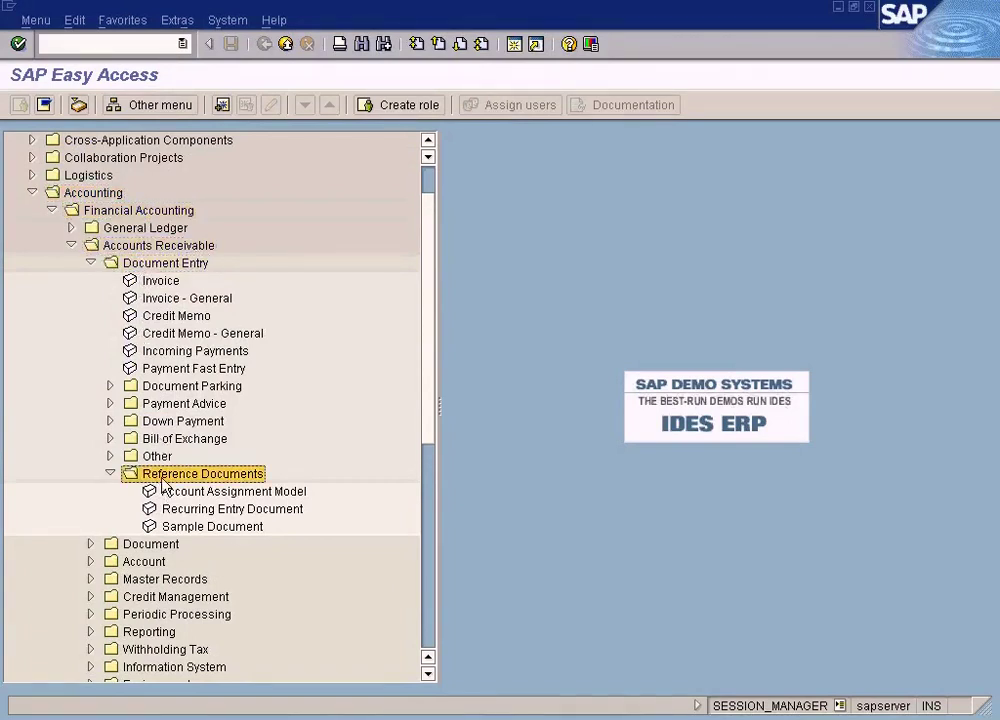
Point out Sample Document and Account Assignment Model, then open Account Assignment Model
left_click(208, 527)
left_click(215, 493)
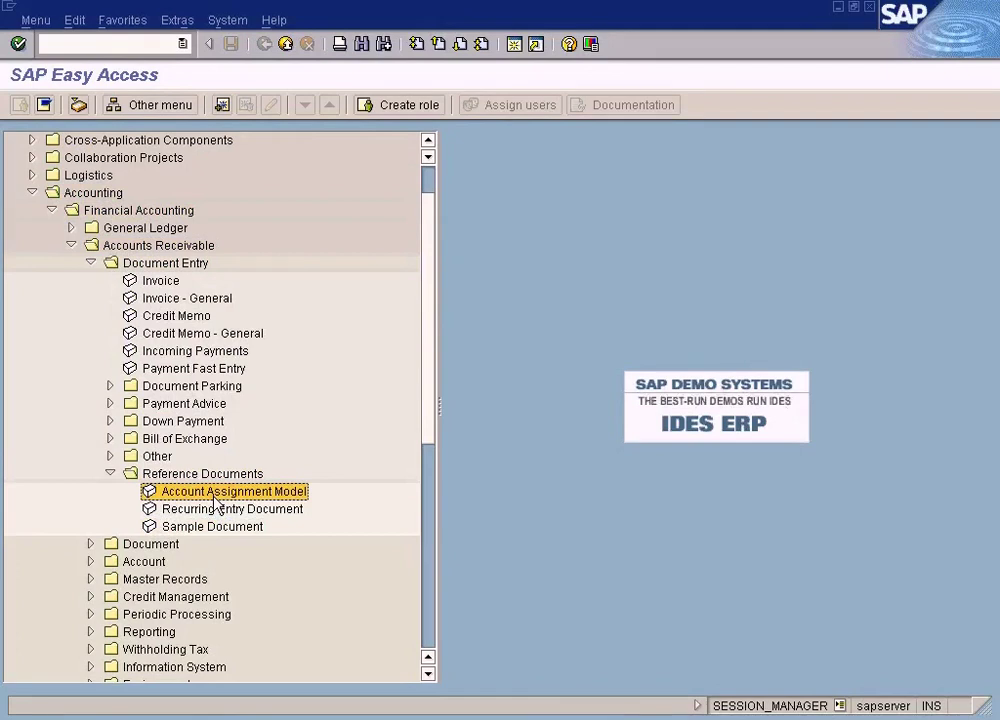
left_click(215, 535)
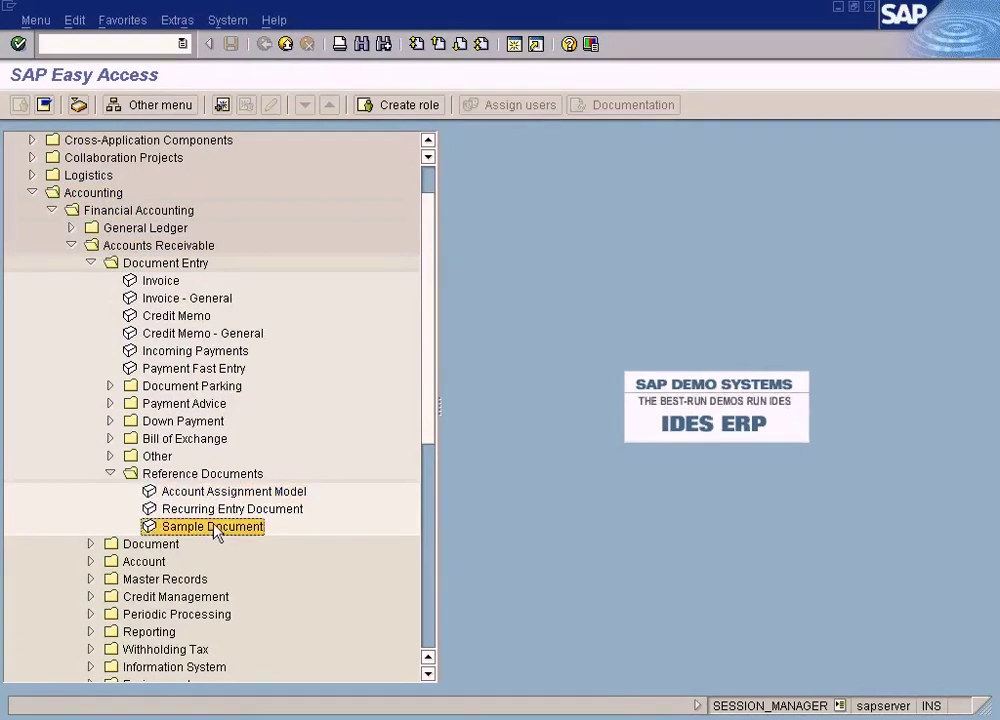
double_click(215, 496)
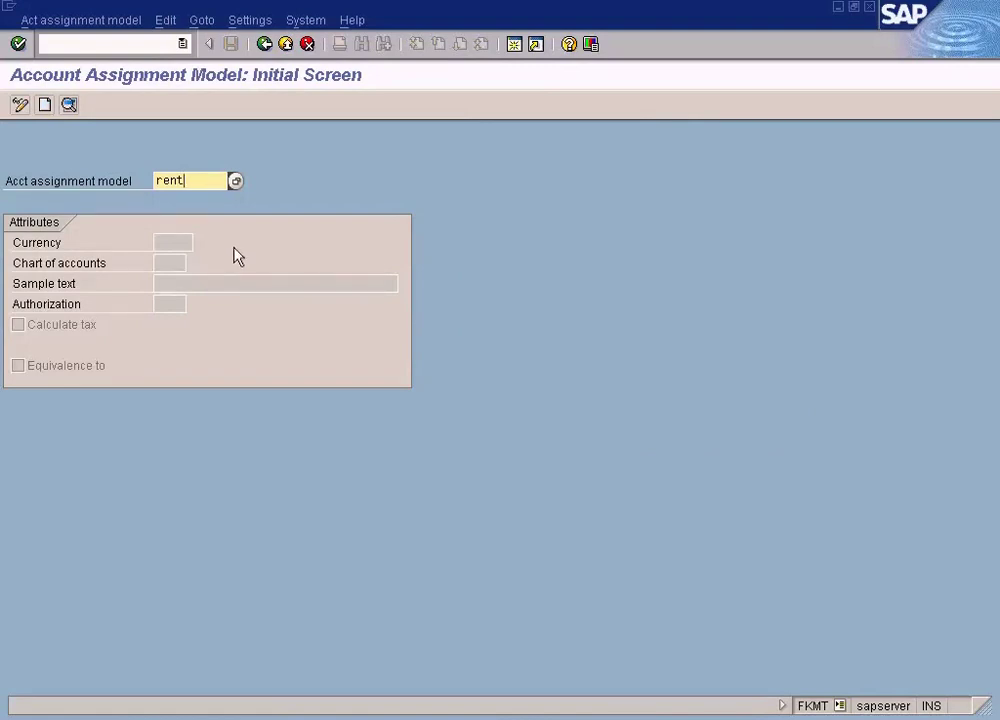
Create model RENT with currency usd and sample text 'Office rent payable monthly', then proceed to line items
left_click(44, 104)
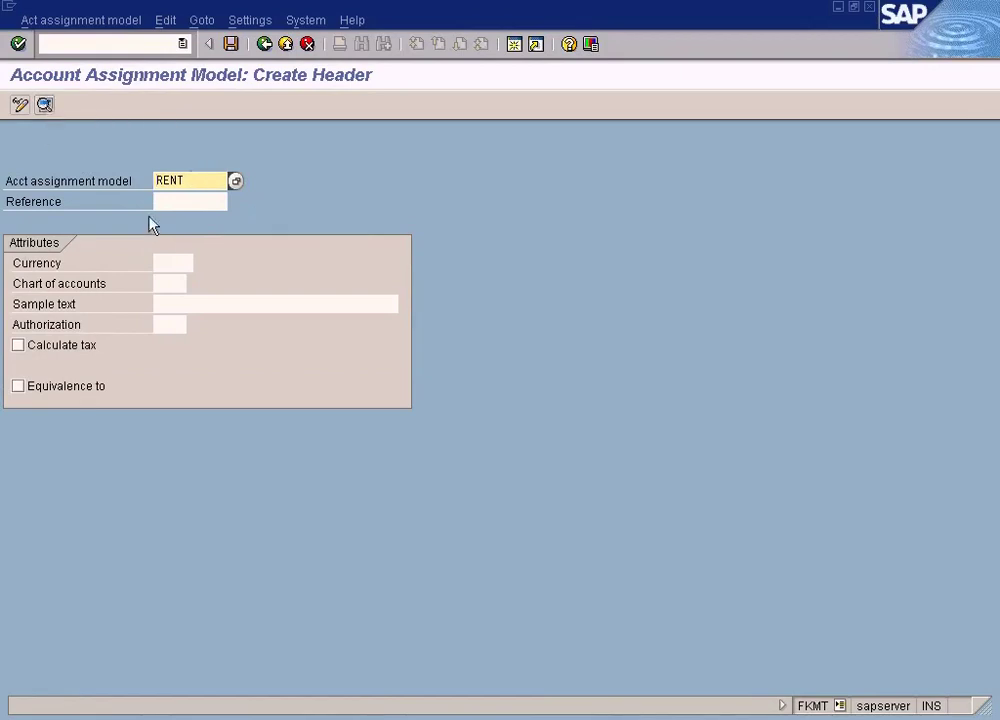
left_click(180, 258)
type("usd")
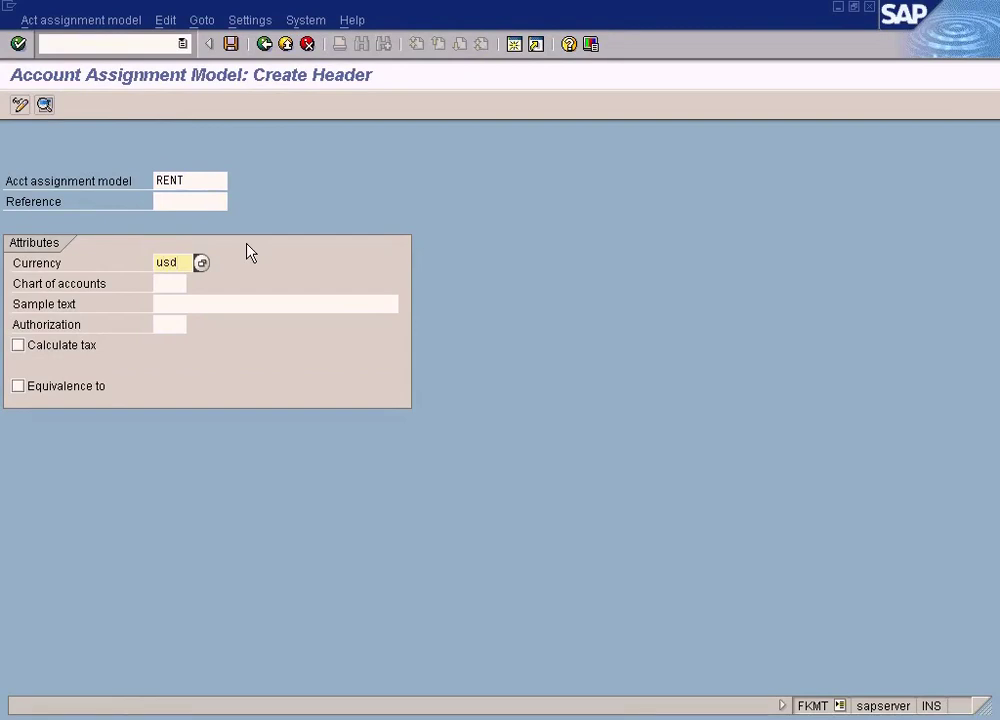
left_click(237, 303)
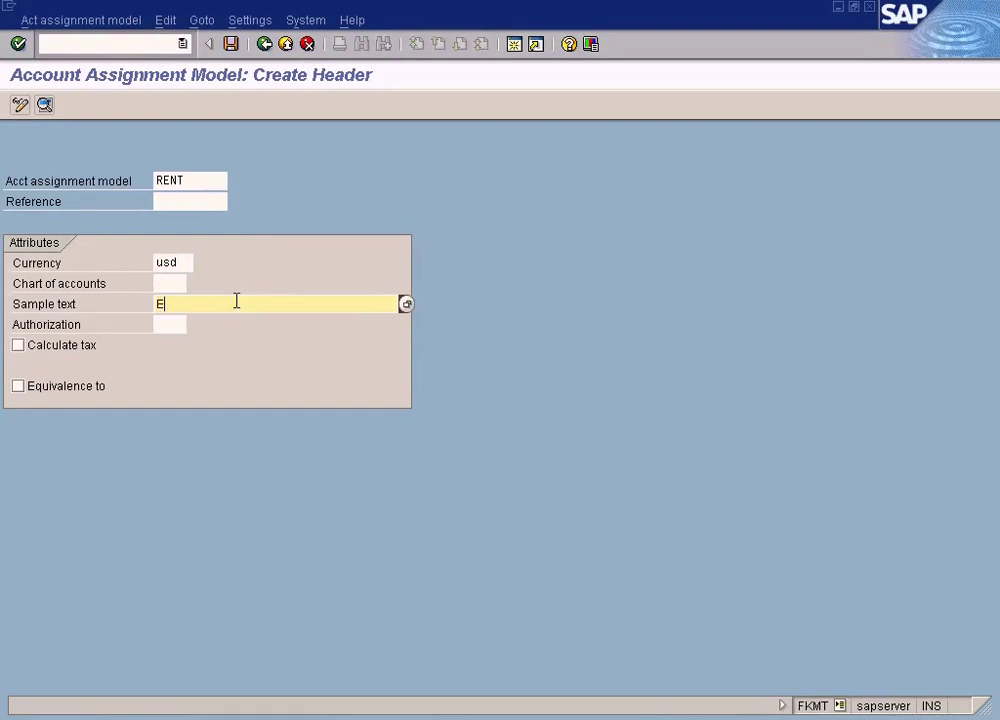
type("Office rent payable monthly")
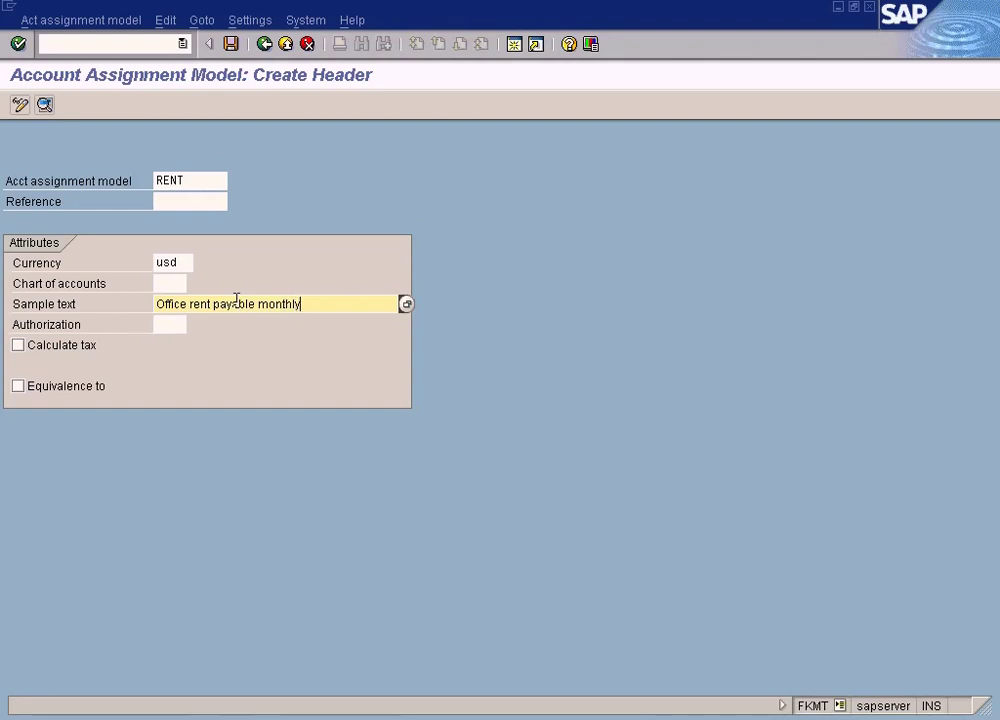
left_click(44, 104)
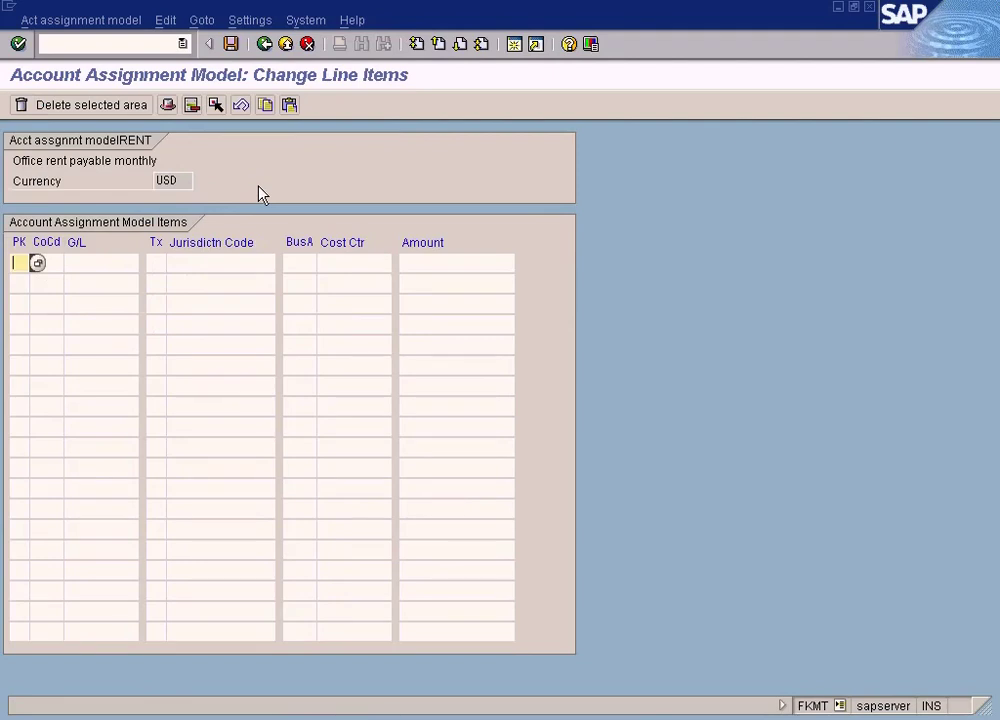
Fill RENT's first line: key 50, company sun, G/L 200000 Cash In Bank, amount 1000
left_click(640, 716)
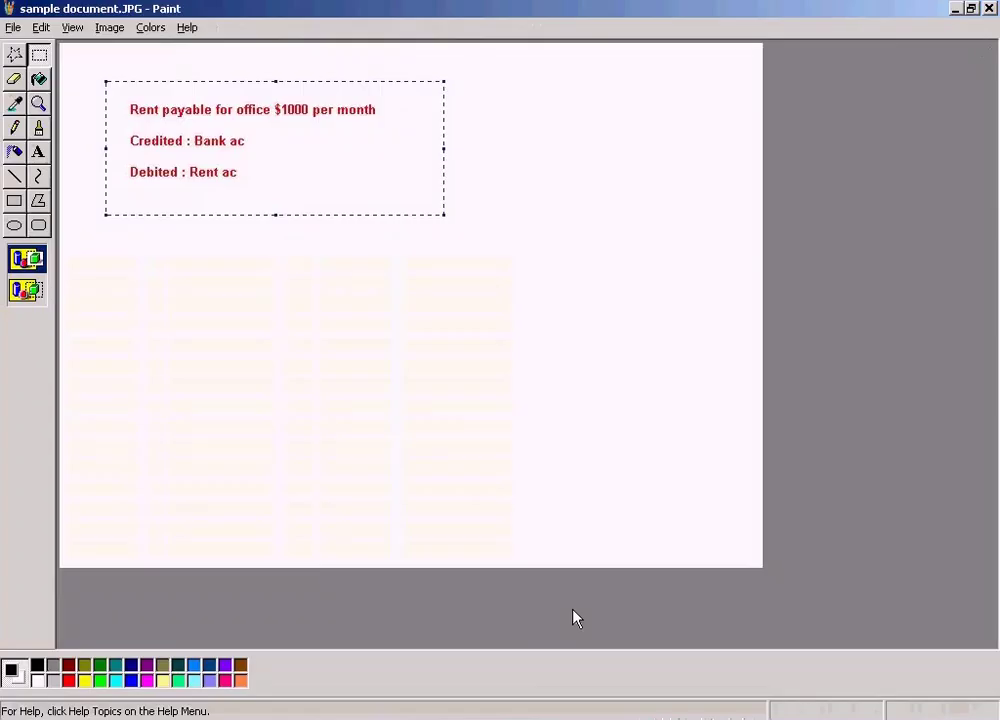
key("alt+Tab")
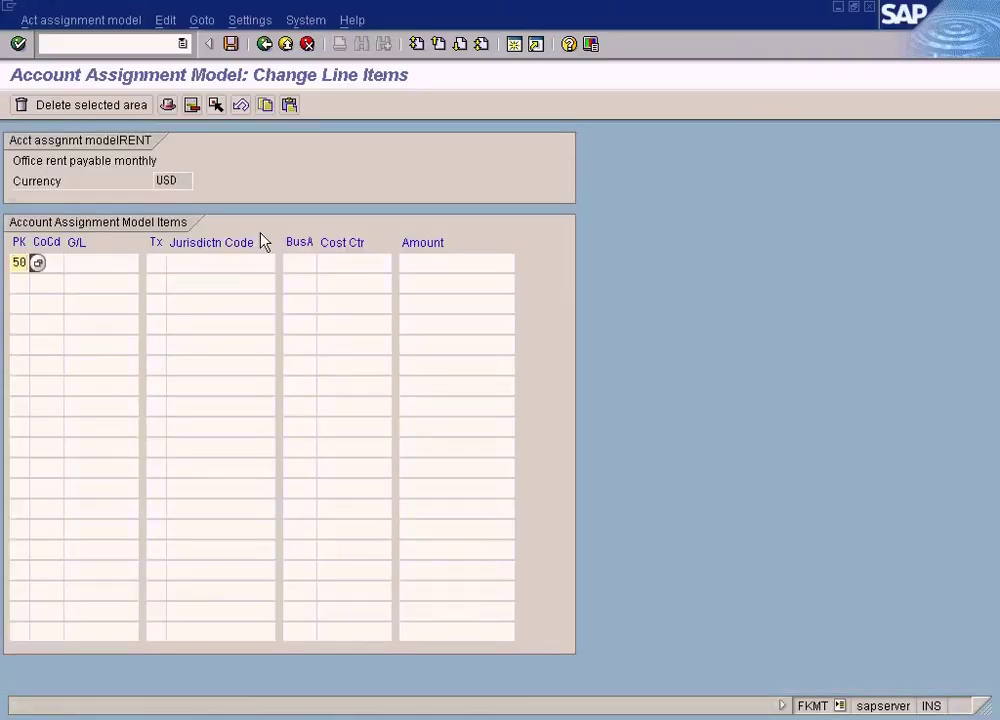
key("Tab")
type("sun")
key("Tab")
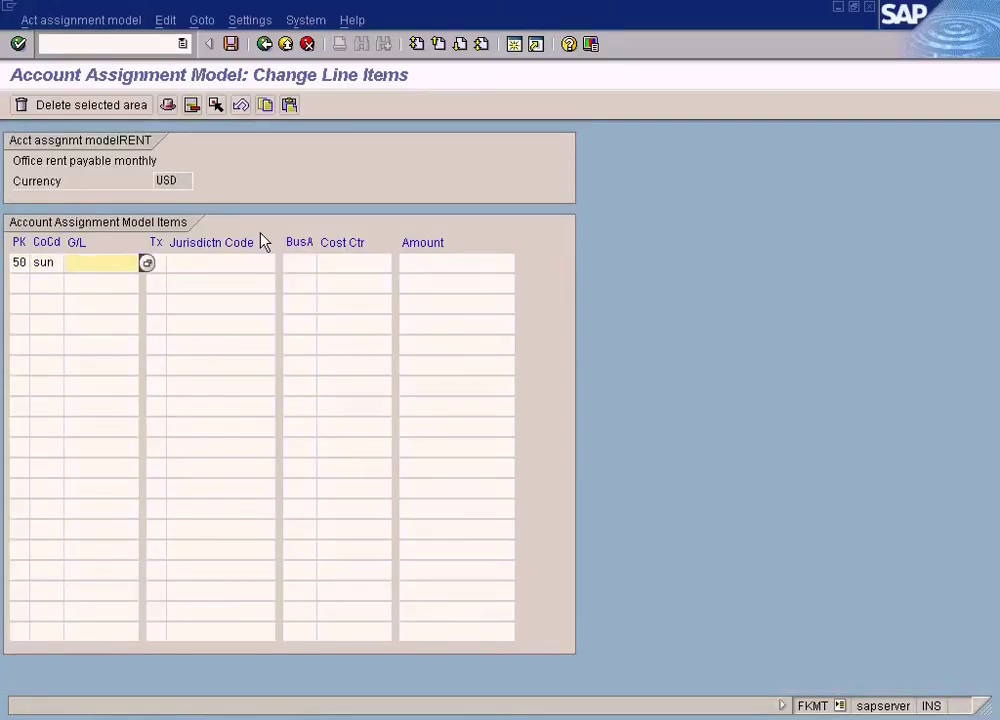
left_click(145, 262)
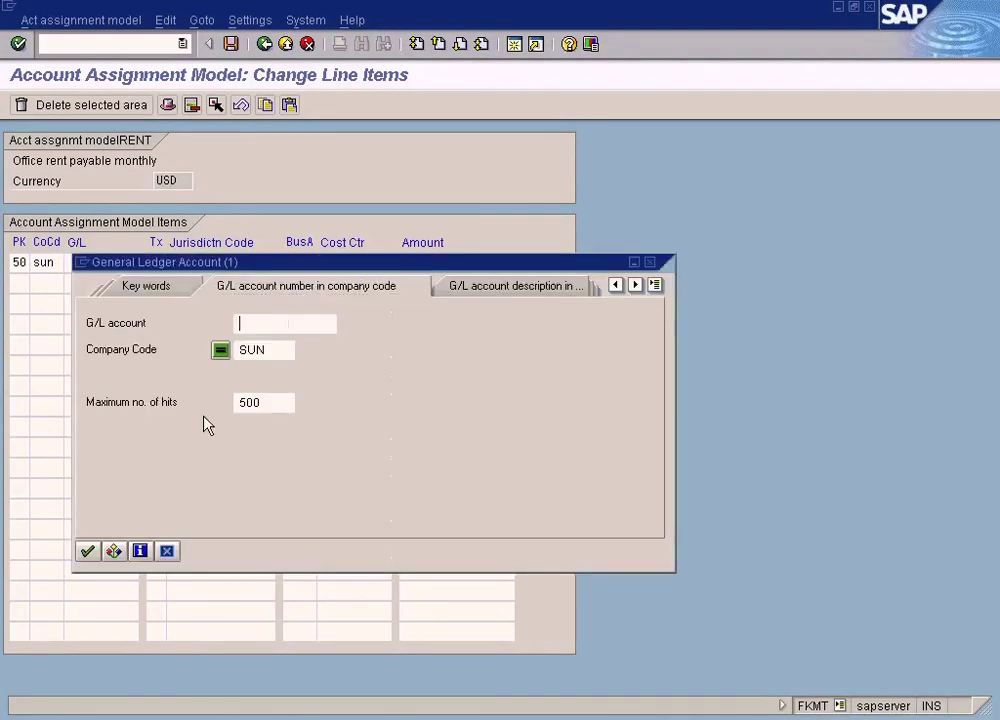
left_click(88, 549)
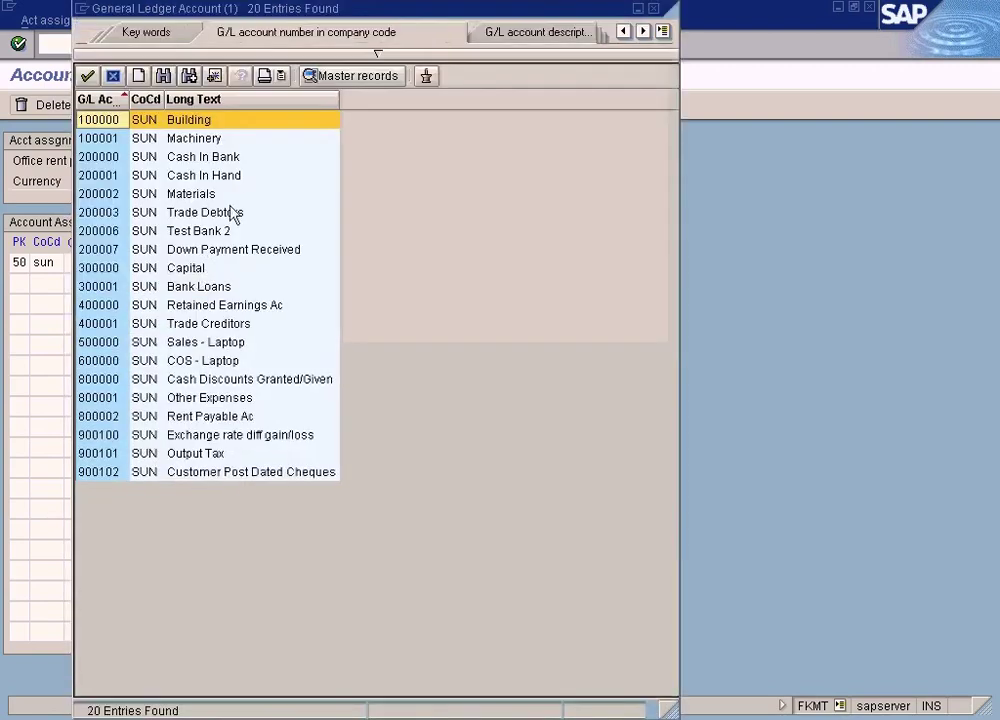
double_click(234, 158)
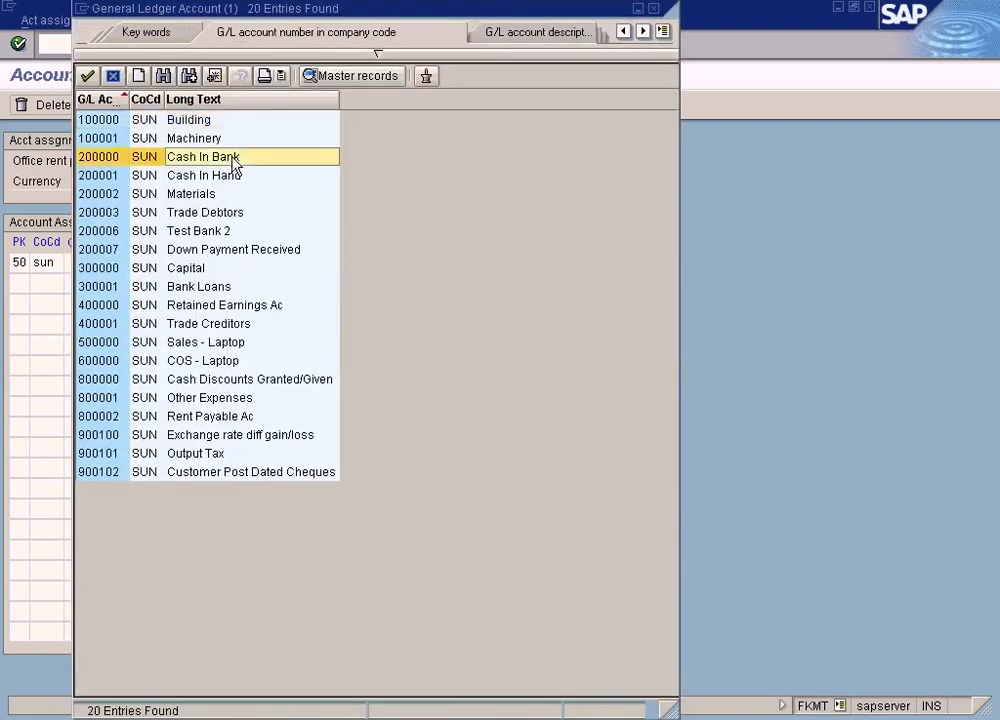
left_click(426, 264)
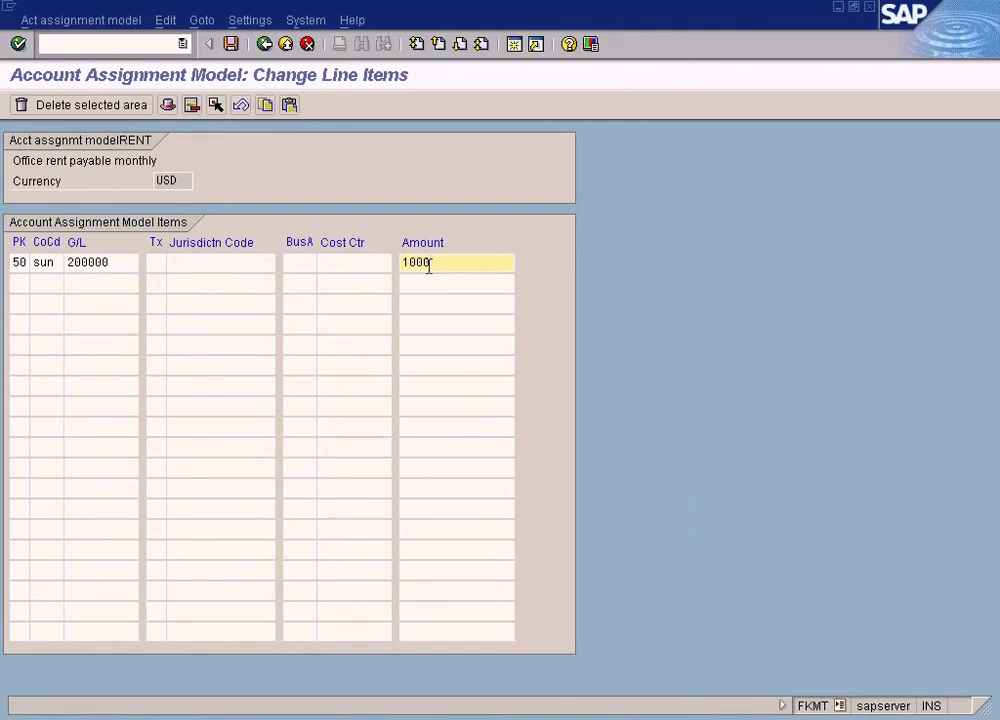
key("alt+Tab")
key("alt+Tab")
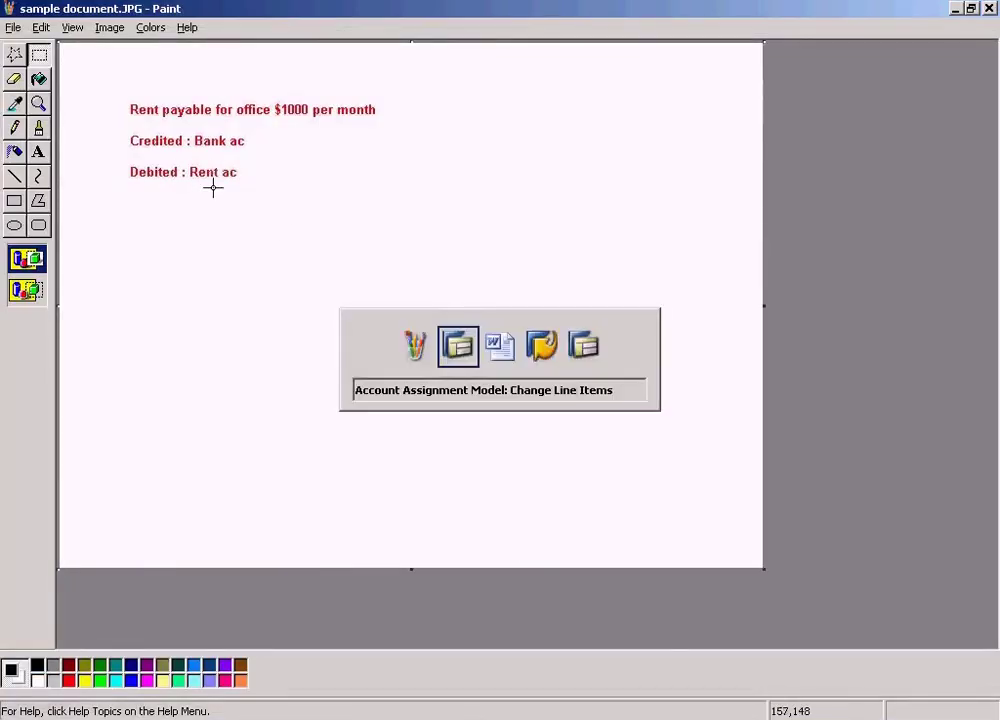
Add the second line: key 40, company sun, G/L 800002 Rent Payable Ac, amount 1000
left_click(18, 281)
type("4")
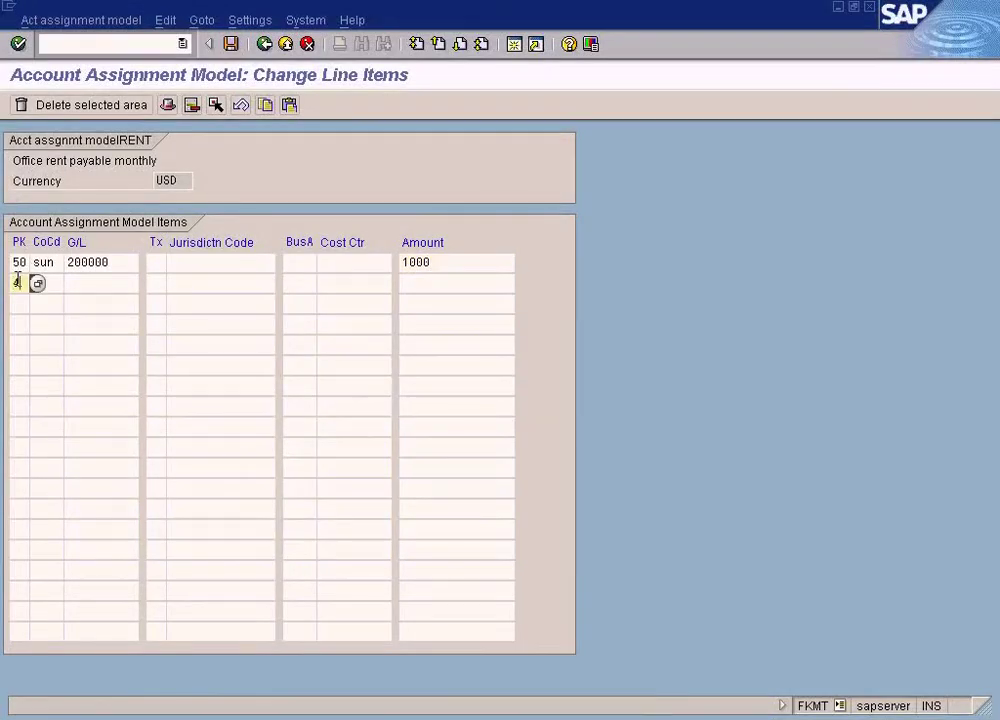
type("0")
key("Tab")
type("sun")
key("Tab")
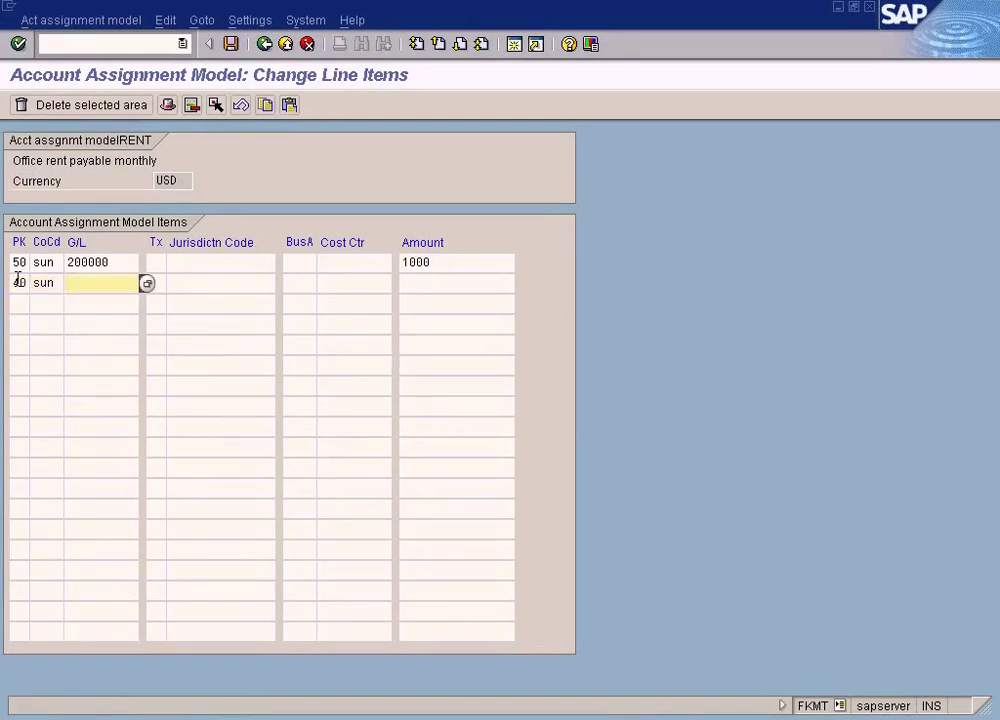
left_click(147, 284)
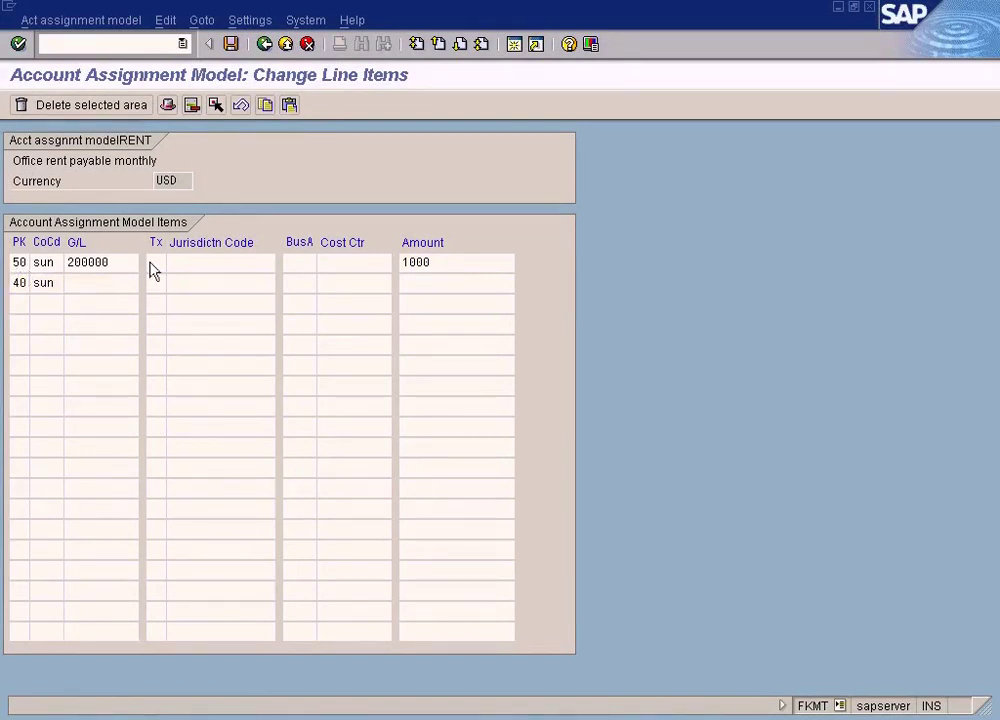
left_click(87, 571)
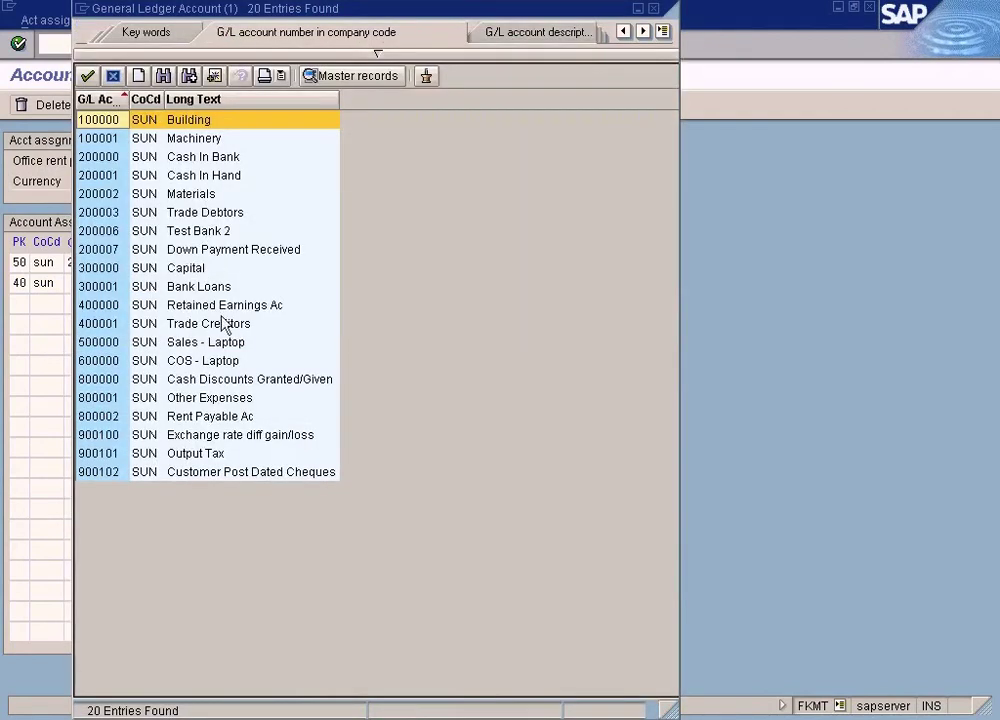
double_click(225, 418)
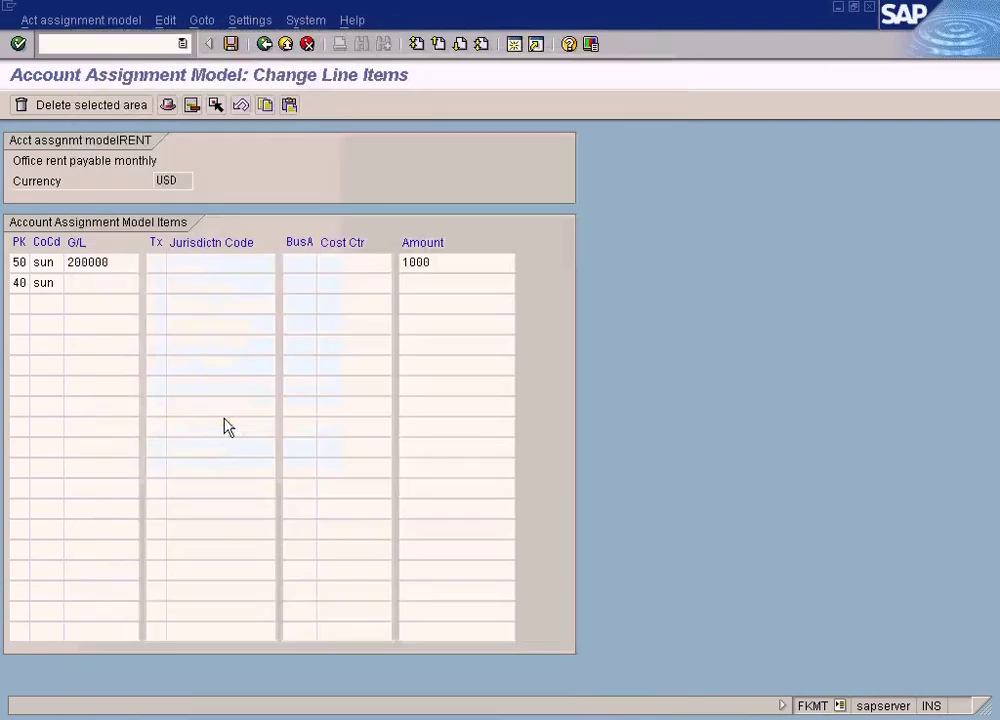
left_click(418, 284)
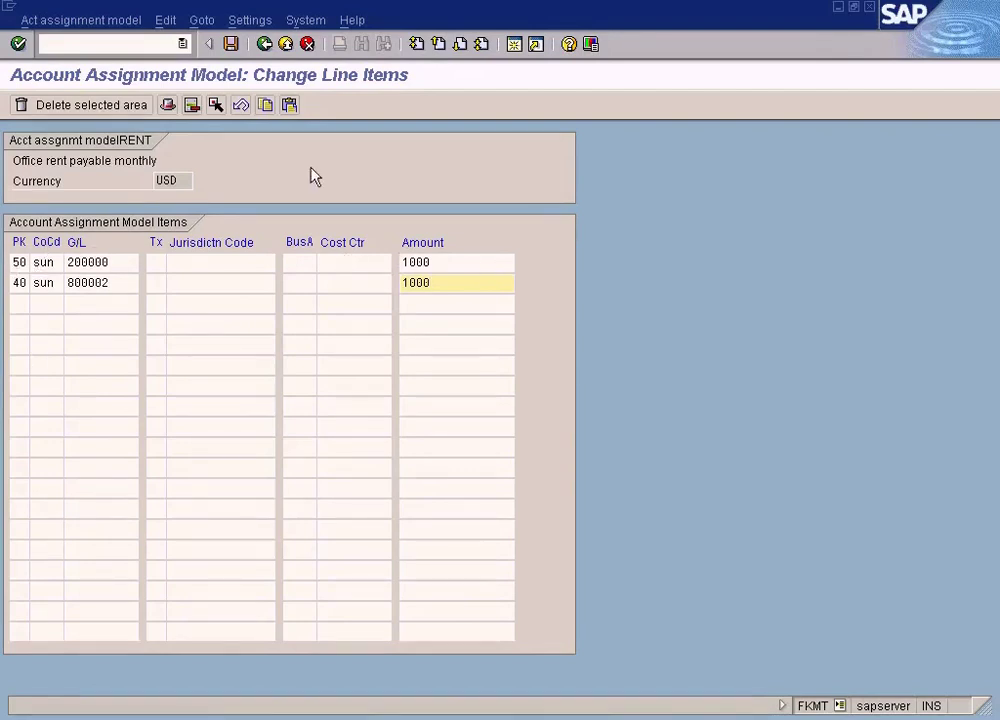
left_click(369, 266)
left_click(357, 281)
key("Up")
Save the RENT model and go back twice to SAP Easy Access
left_click(480, 263)
left_click(467, 286)
left_click(230, 45)
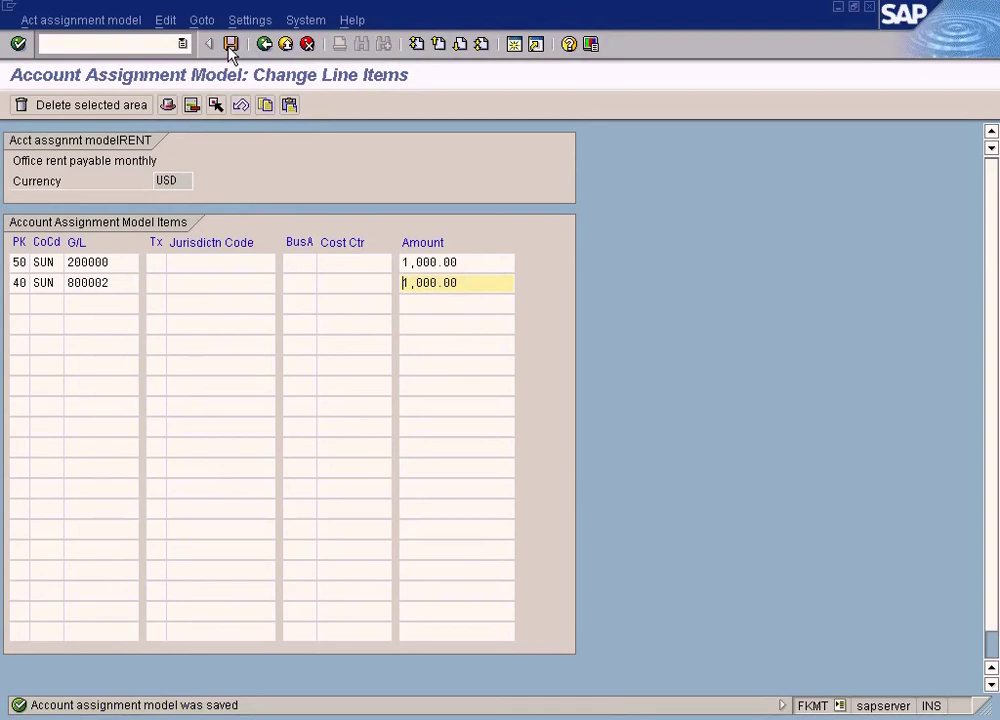
left_click(264, 44)
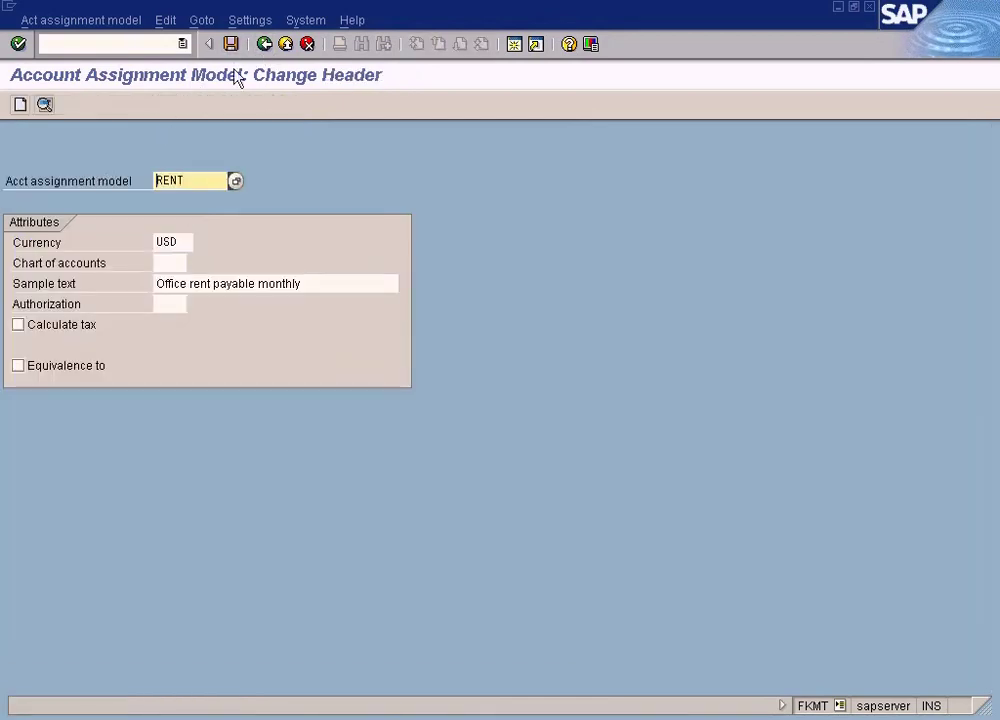
left_click(264, 45)
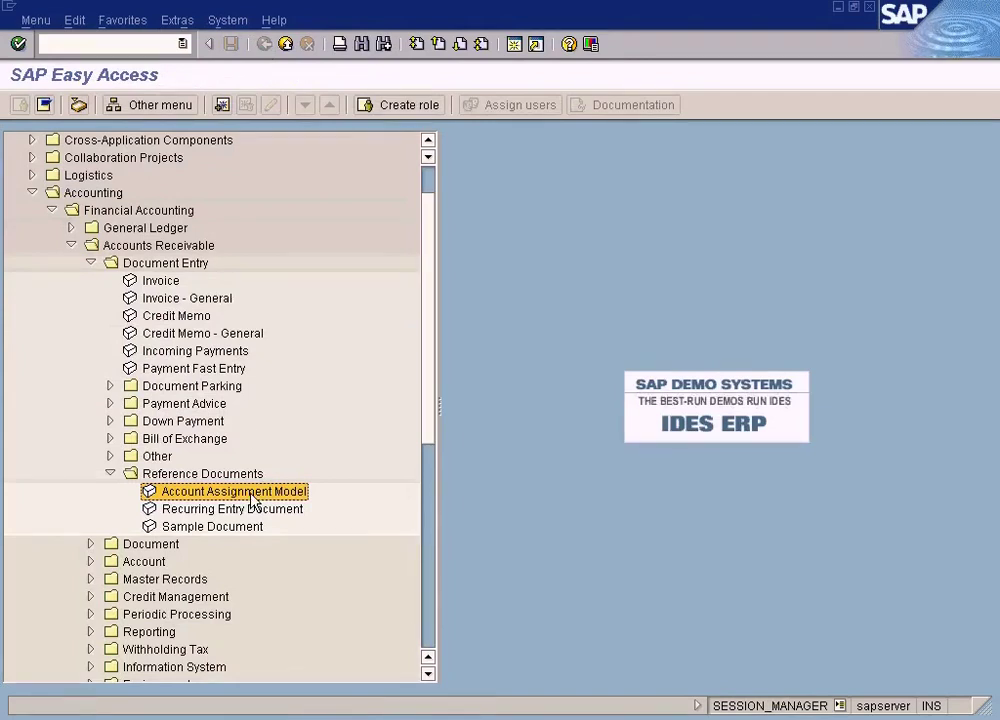
Start Invoice - General, exit it without saving, and open customer invoice entry (FB70) instead
left_click(198, 299)
double_click(196, 300)
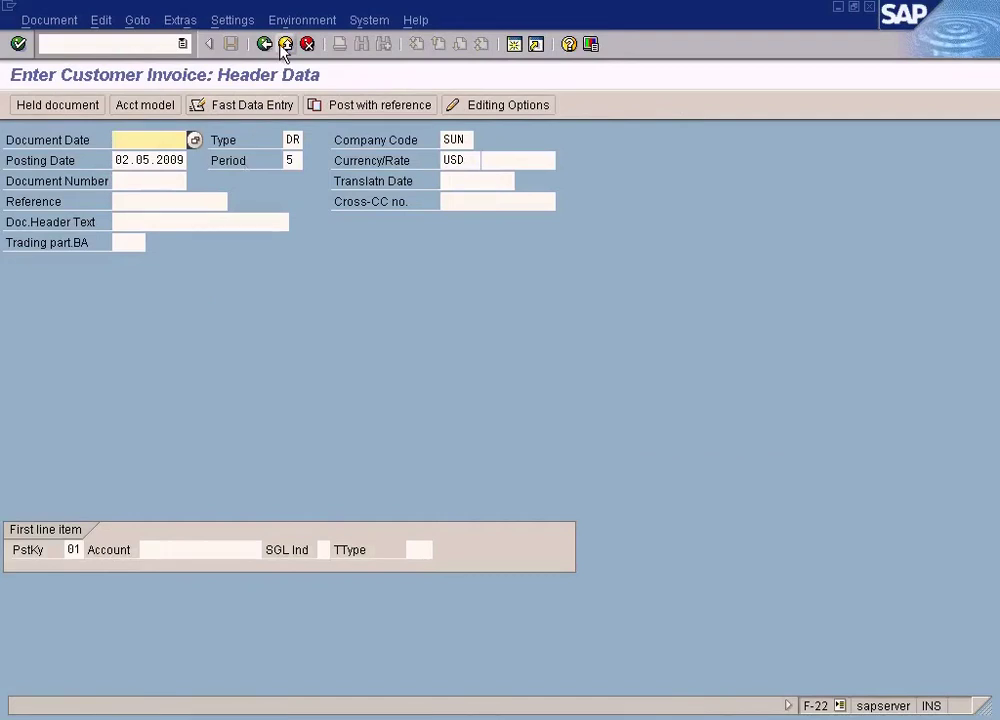
left_click(285, 43)
left_click(263, 370)
double_click(170, 281)
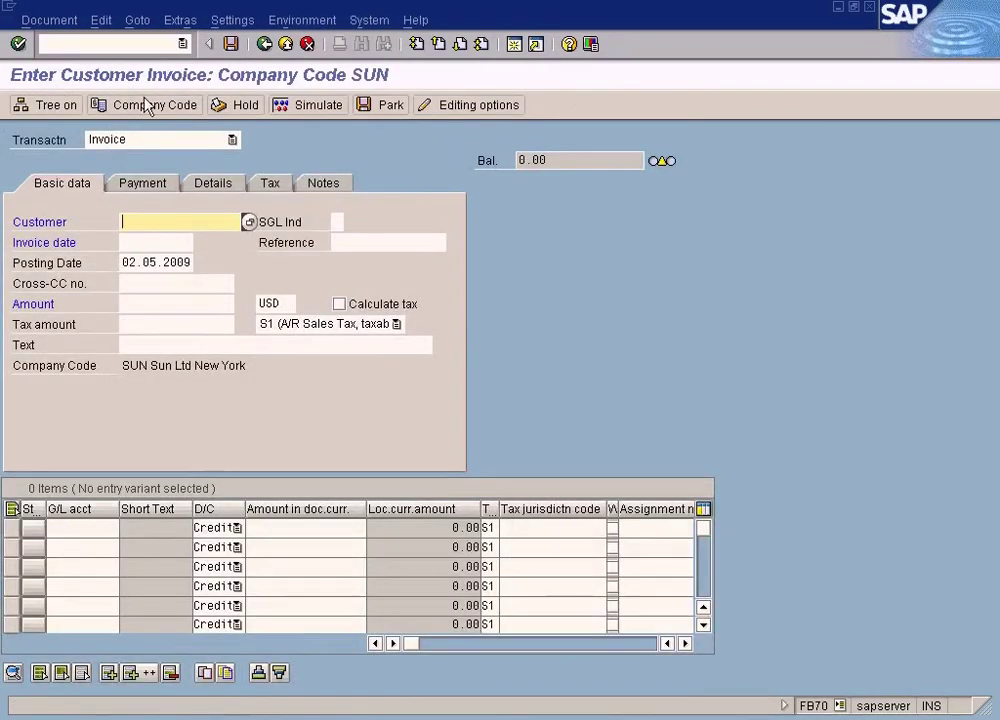
left_click(103, 21)
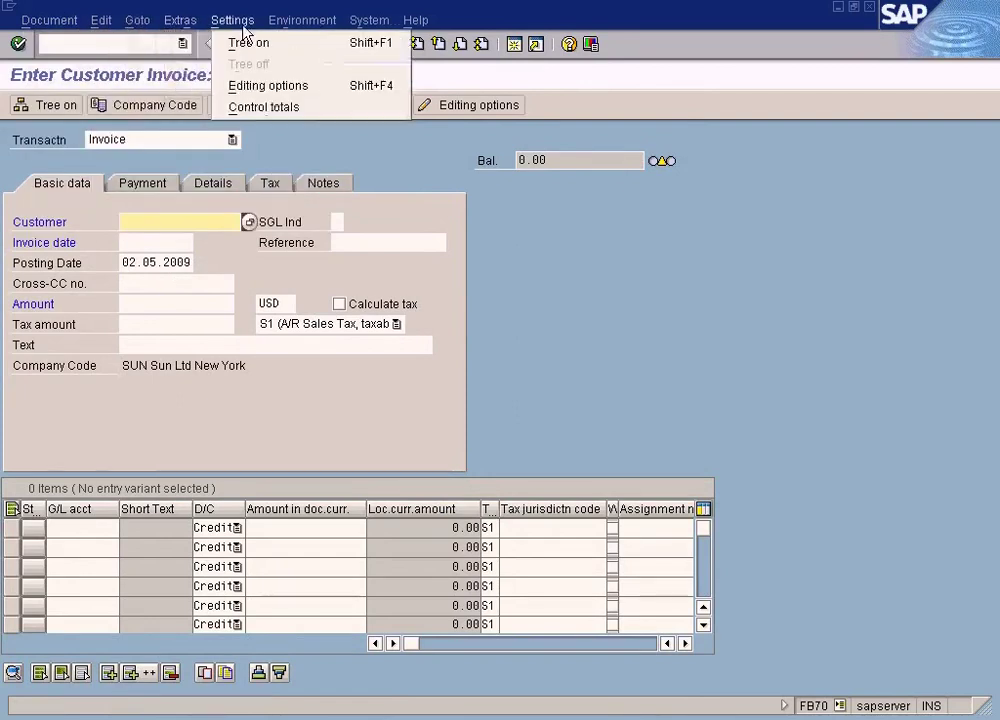
mouse_move(380, 29)
mouse_move(118, 29)
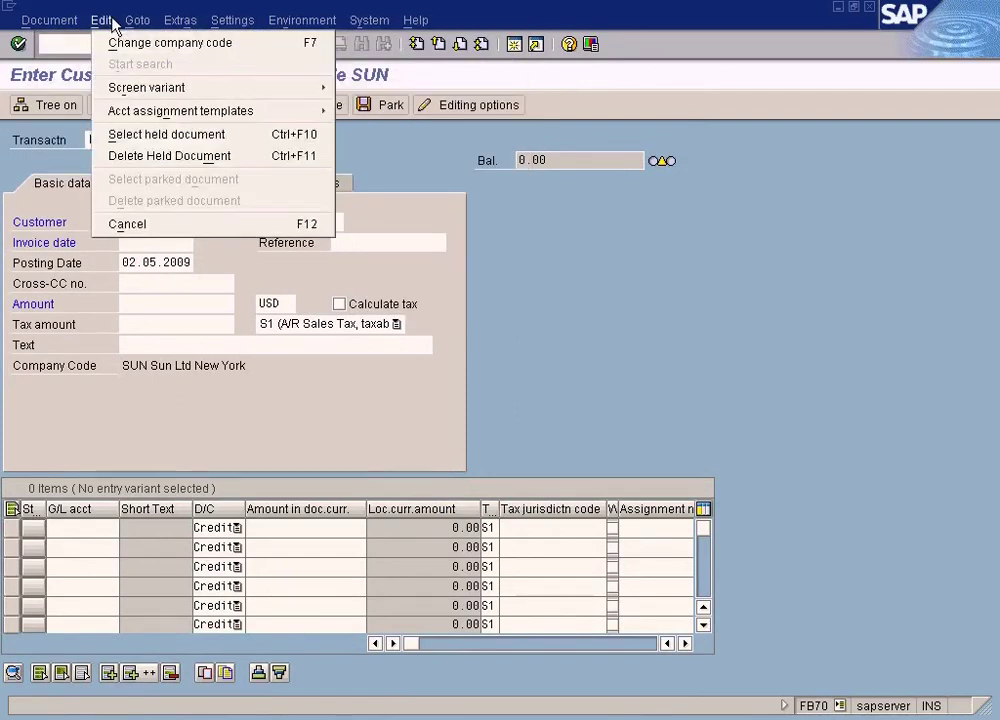
mouse_move(136, 112)
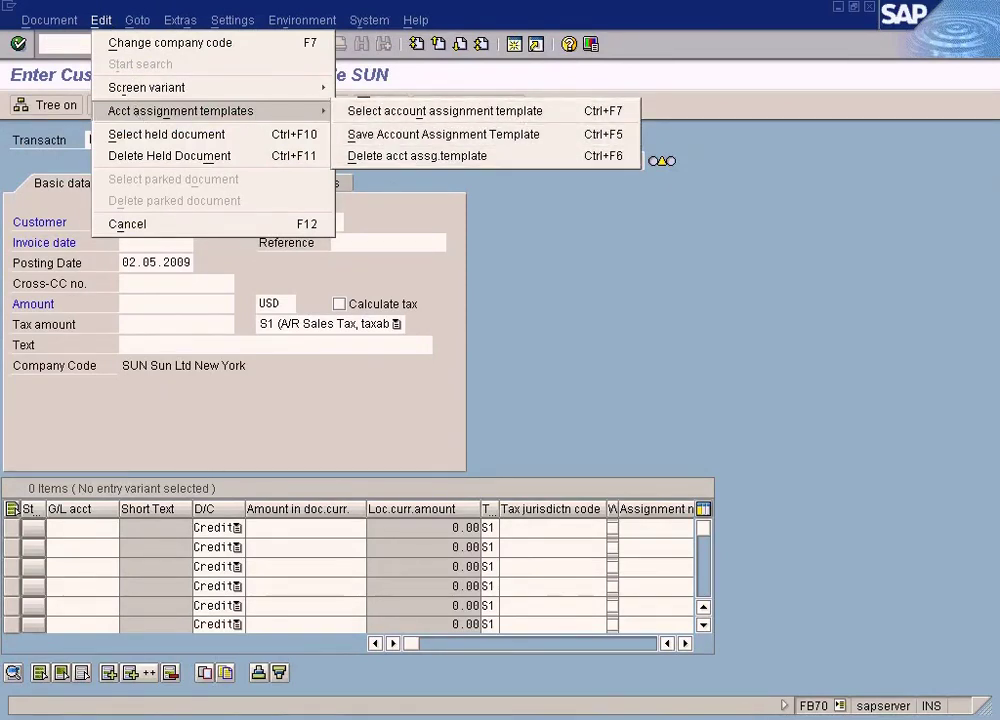
key("alt+Tab")
left_click(304, 319)
left_click(304, 308)
left_click_drag(50, 300, 318, 308)
left_click(317, 283)
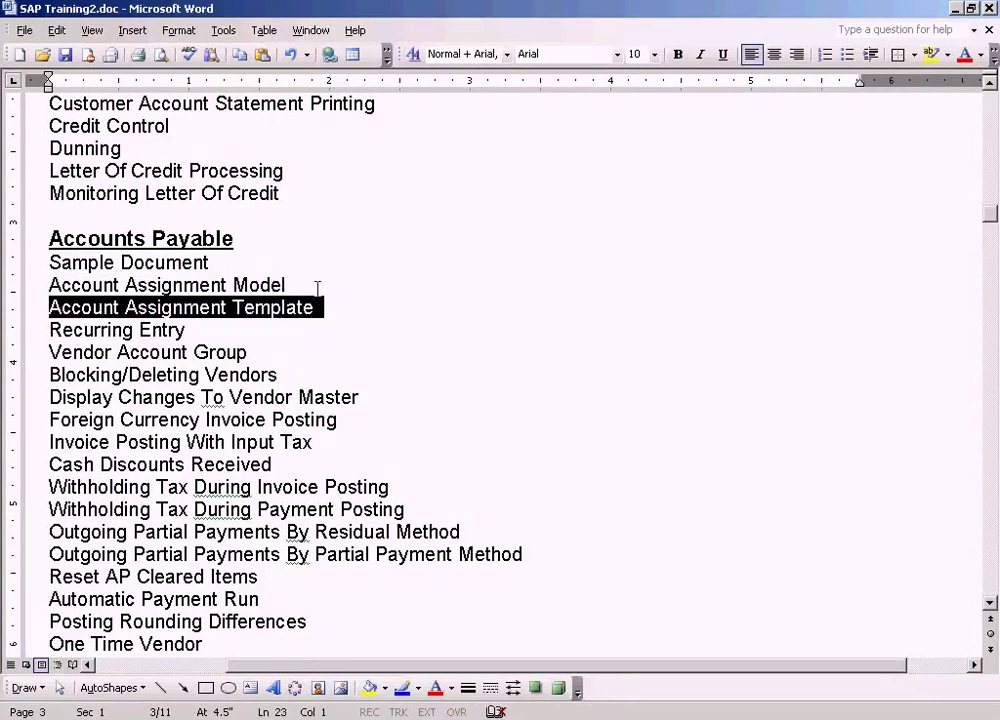
left_click(317, 285)
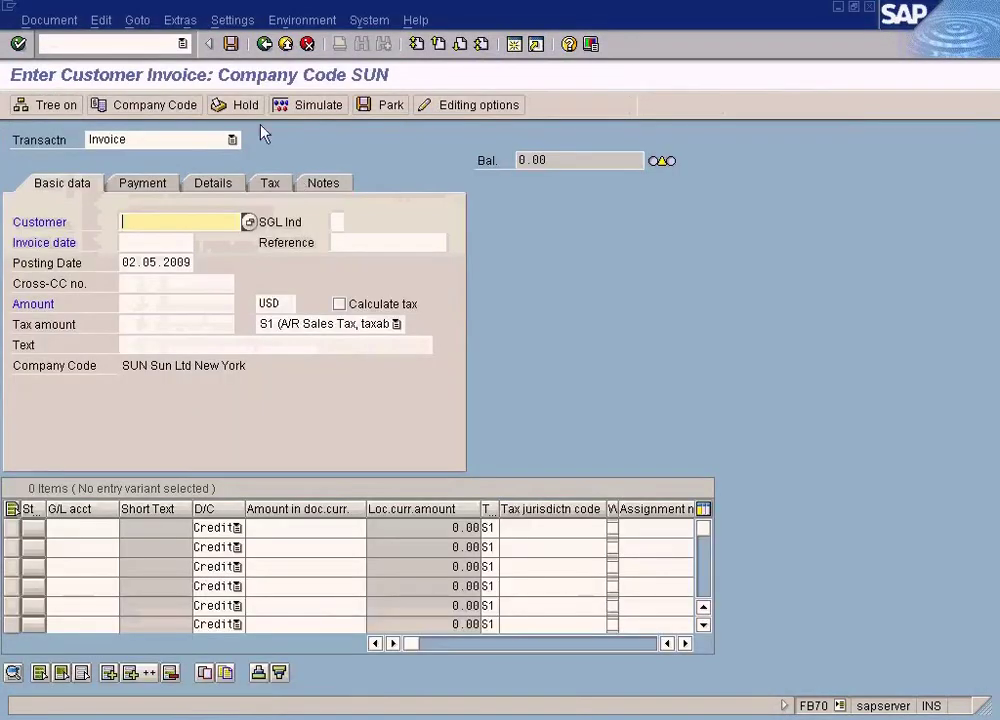
Search for saved account assignment templates, find none, and cancel the template dialogs
left_click(140, 22)
mouse_move(100, 22)
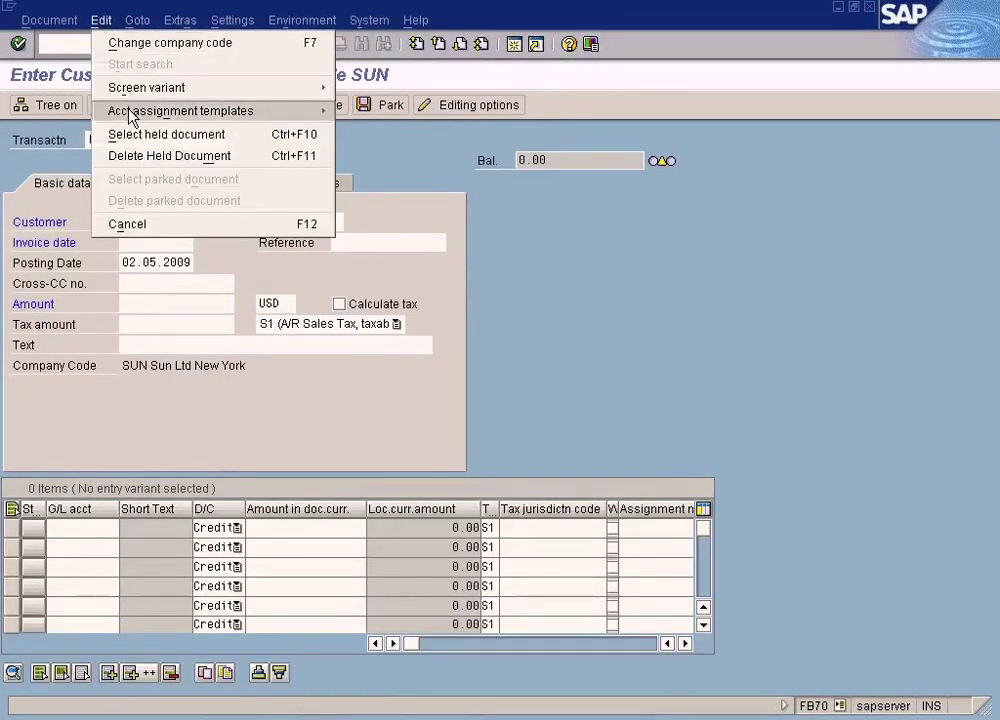
mouse_move(130, 115)
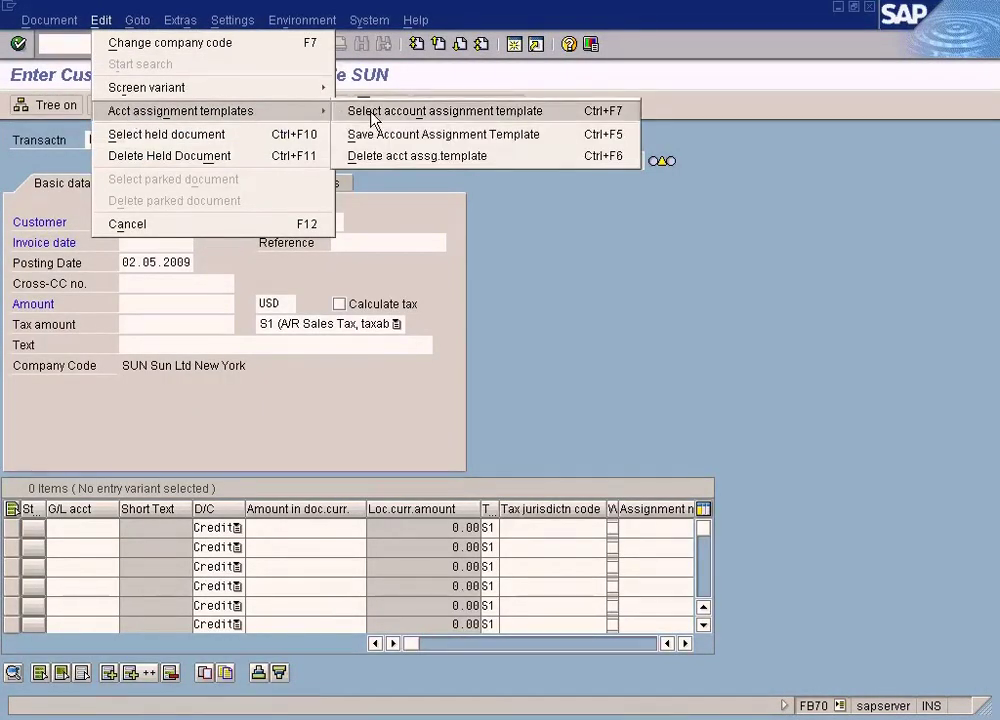
left_click(372, 114)
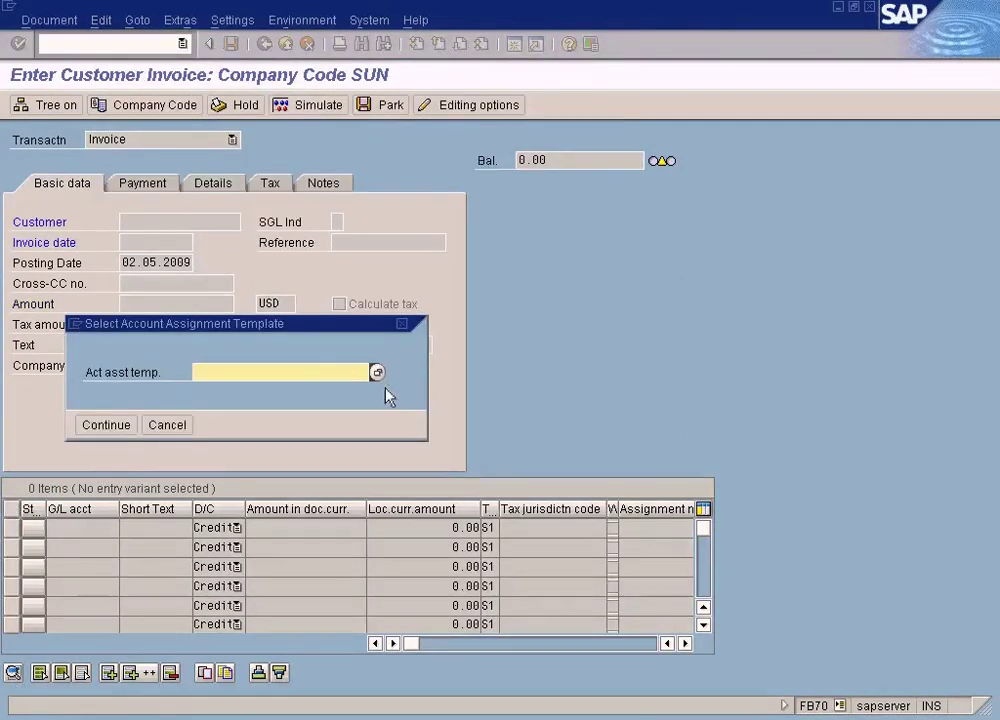
left_click(377, 372)
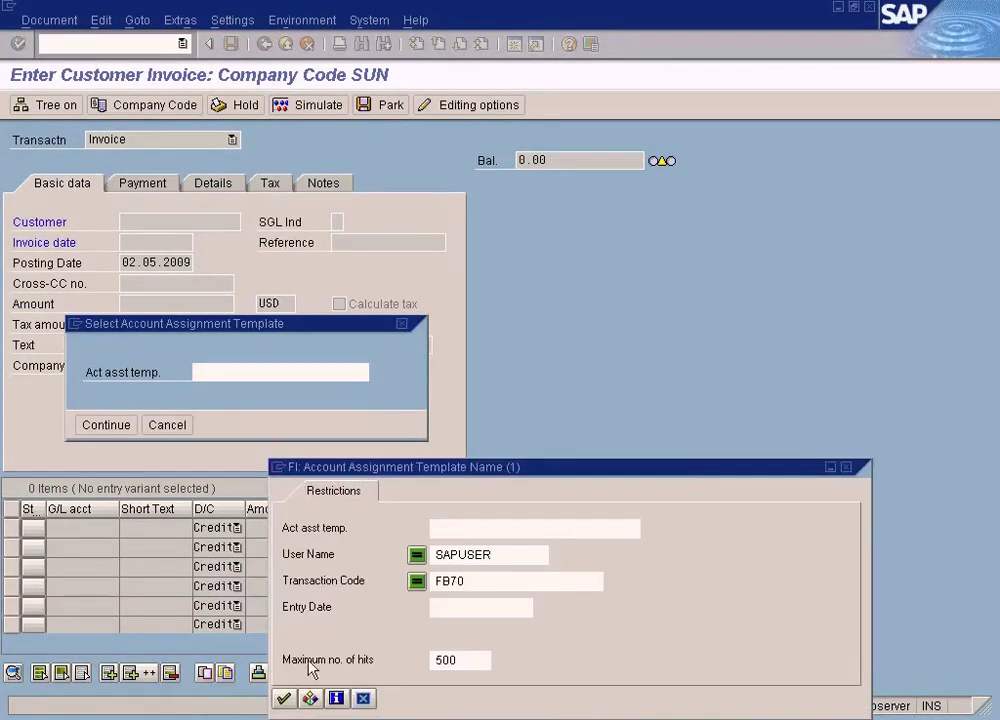
left_click(285, 698)
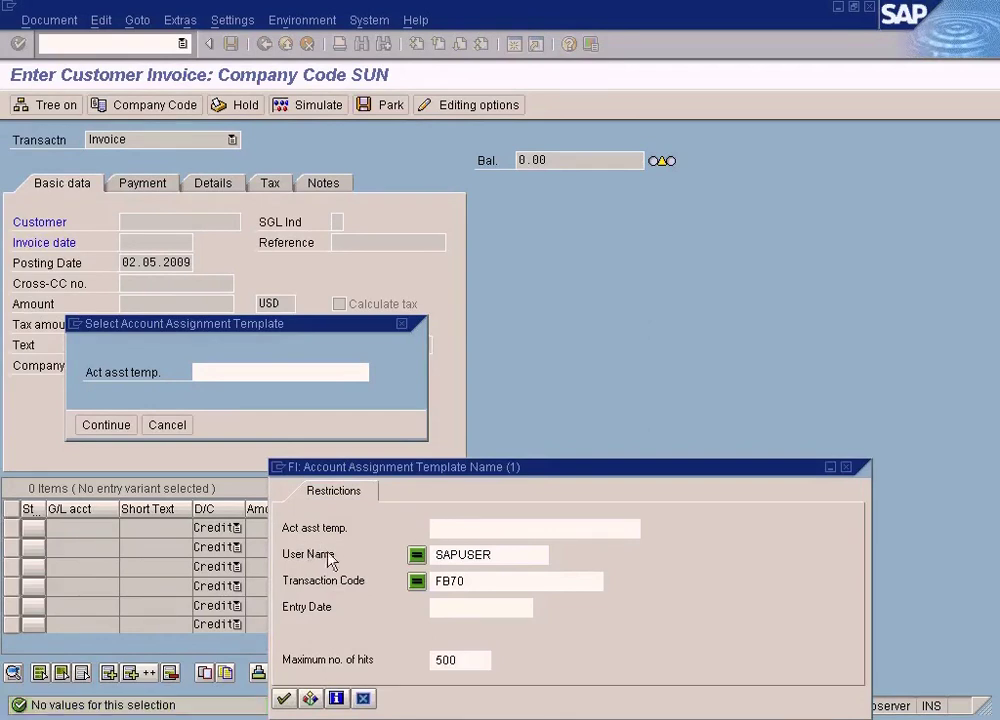
left_click(363, 698)
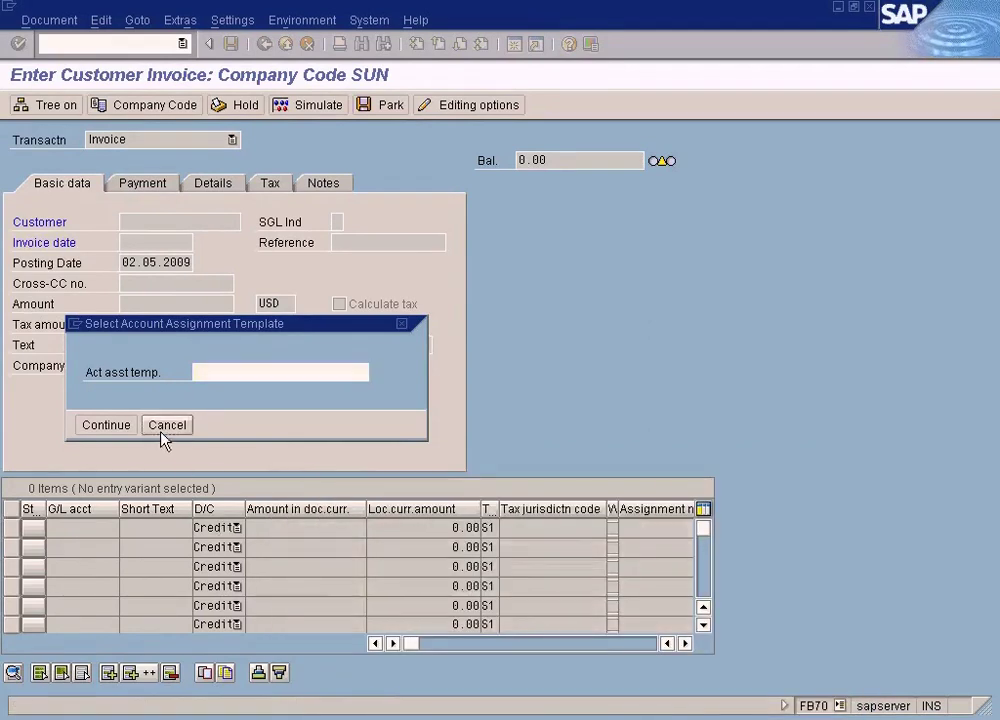
left_click(164, 428)
Exit the customer invoice without saving and start Invoice - General entry
left_click(285, 44)
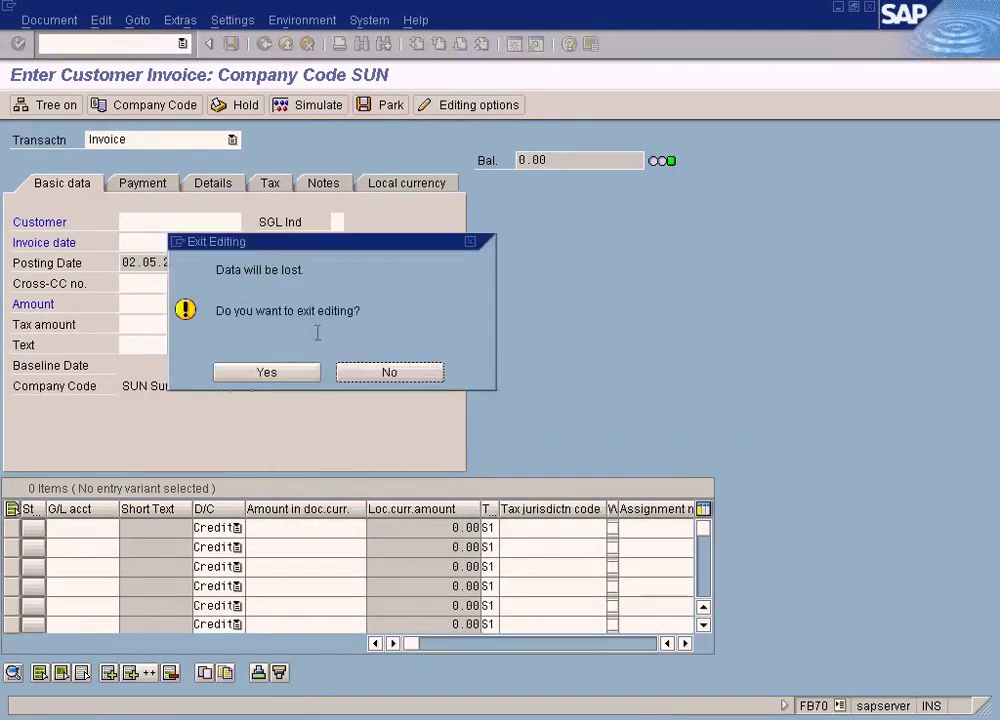
left_click(284, 377)
double_click(226, 300)
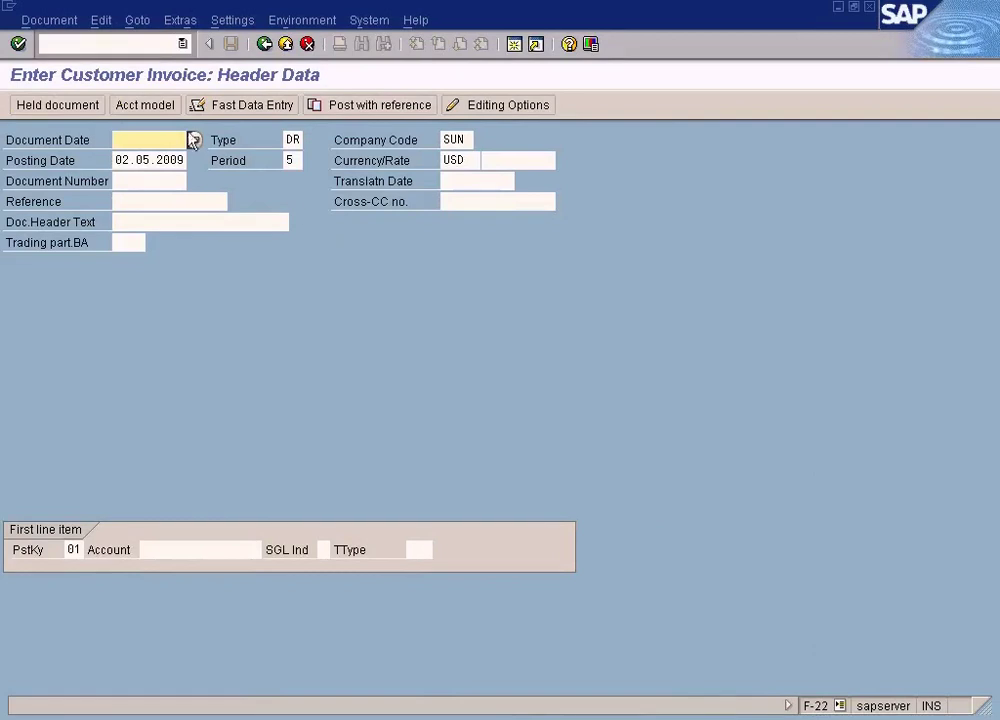
Set the invoice document date to 02.05.2009
left_click(140, 110)
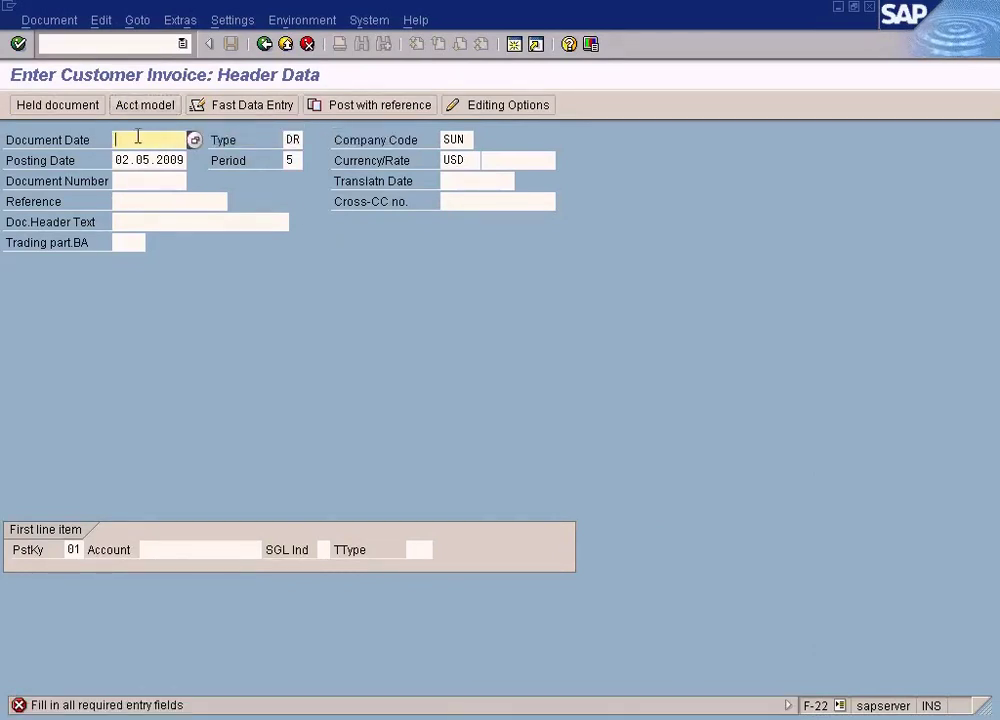
key("F4")
key("Return")
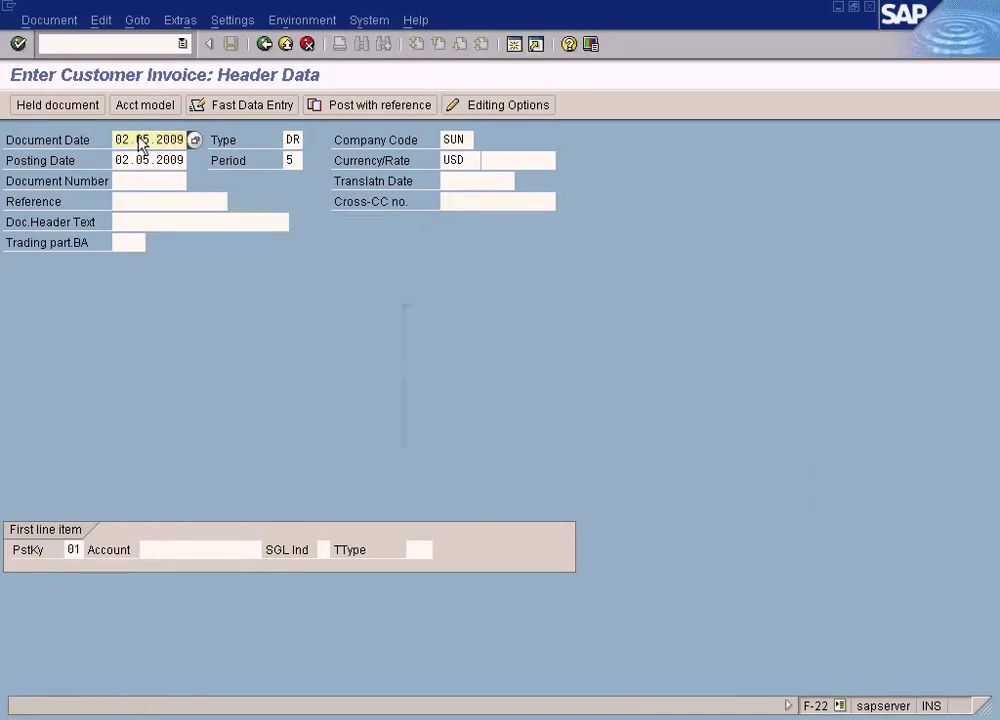
Apply account assignment model RENT, loading its two 1,000.00 lines for G/L 200000 and 800002
left_click(147, 110)
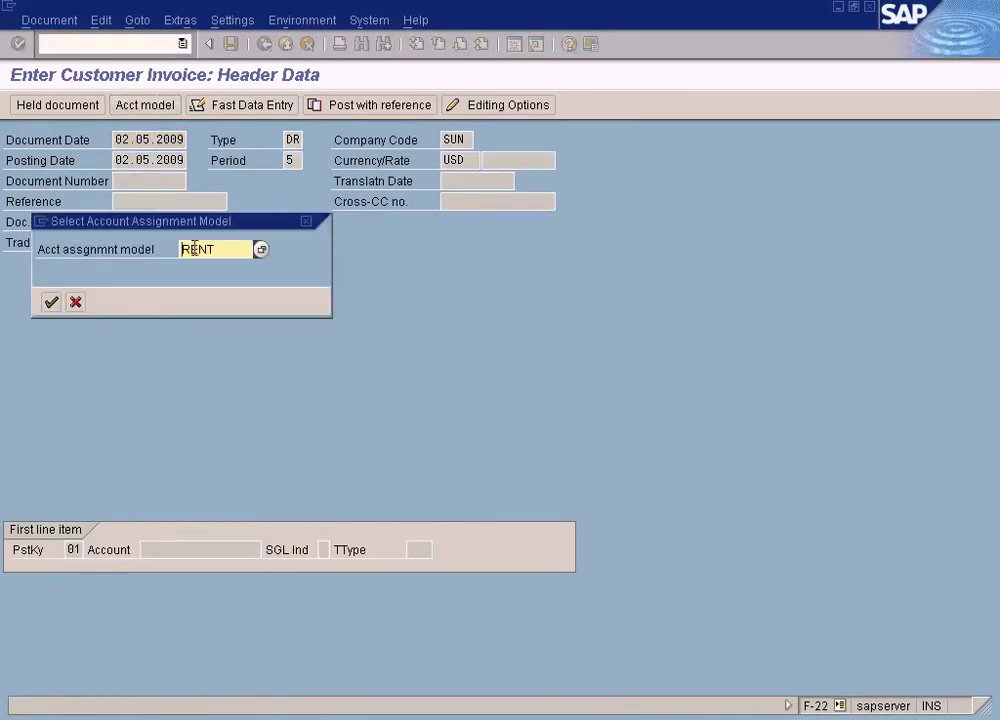
left_click(261, 249)
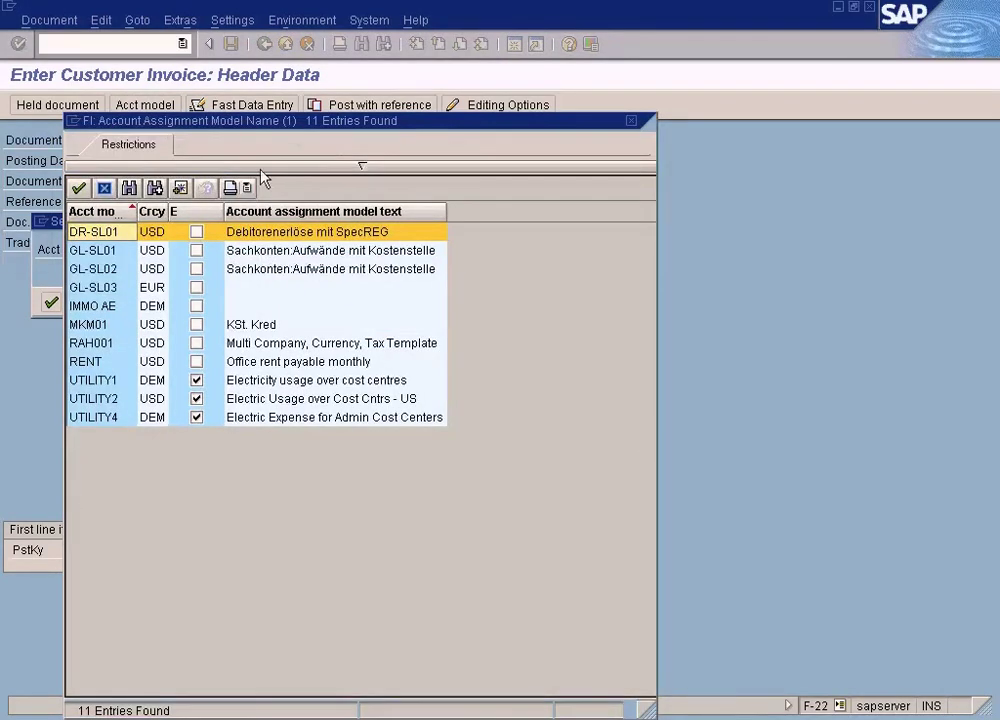
left_click_drag(263, 122, 504, 153)
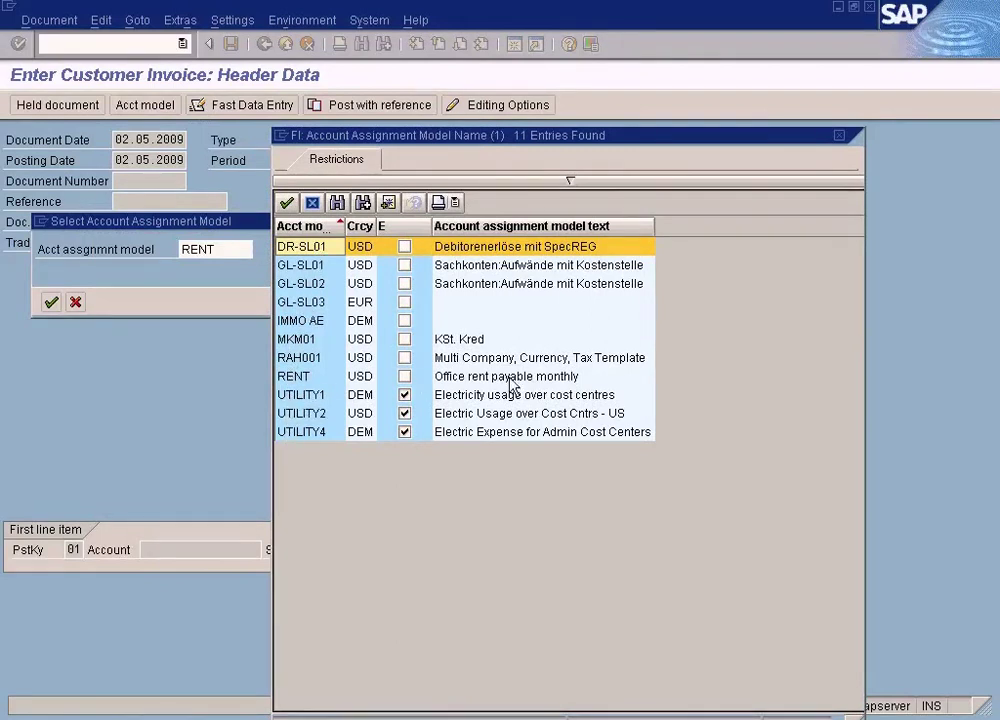
left_click(480, 378)
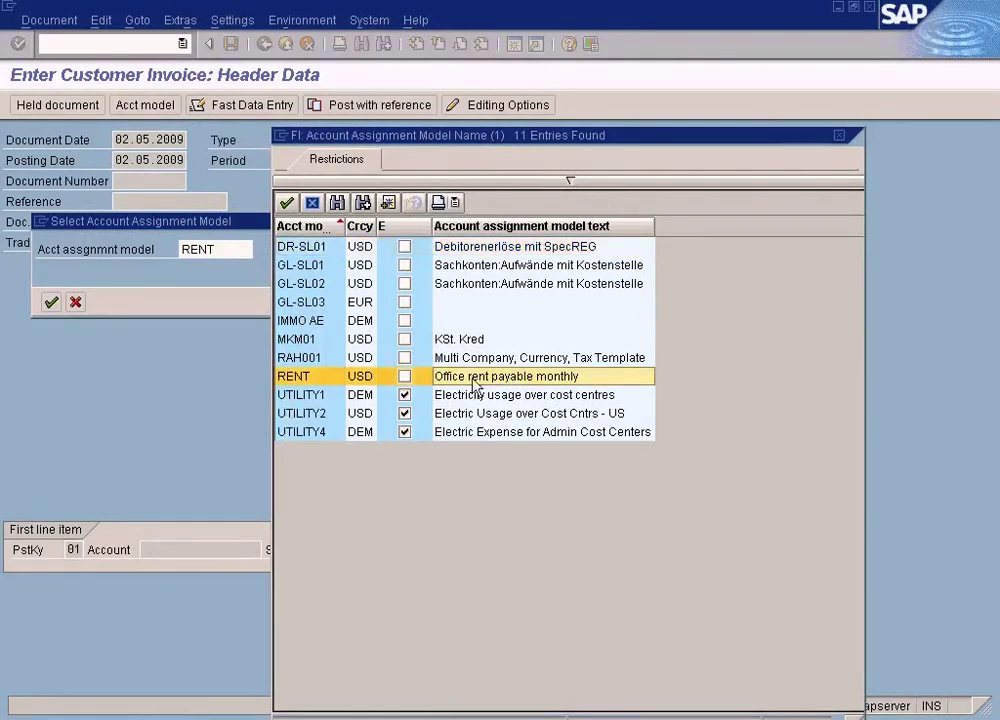
double_click(313, 383)
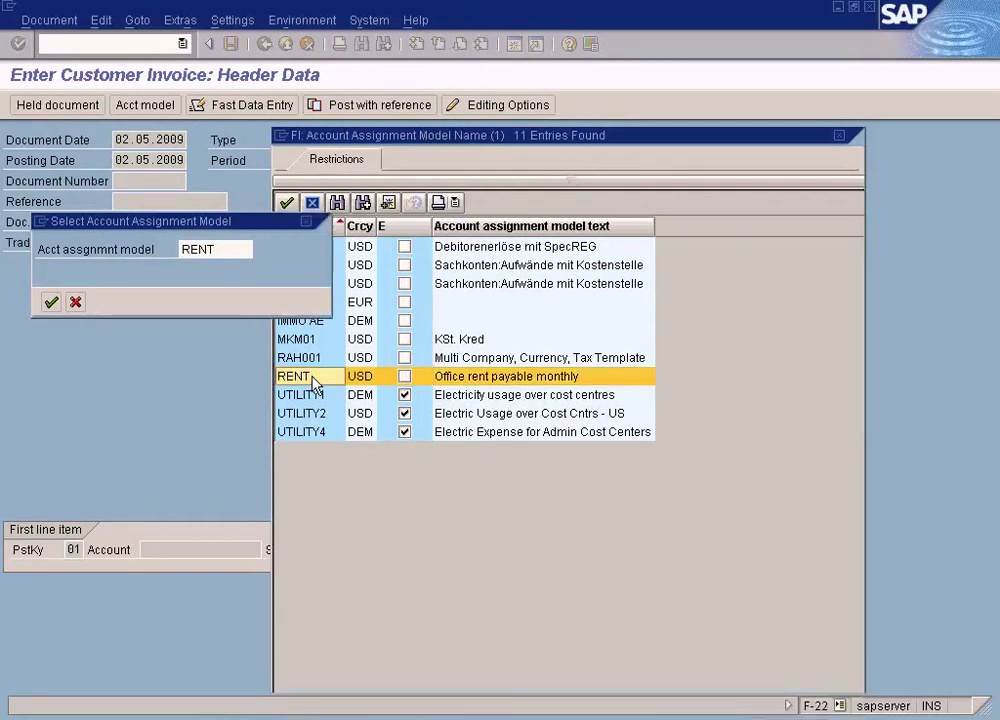
left_click(51, 303)
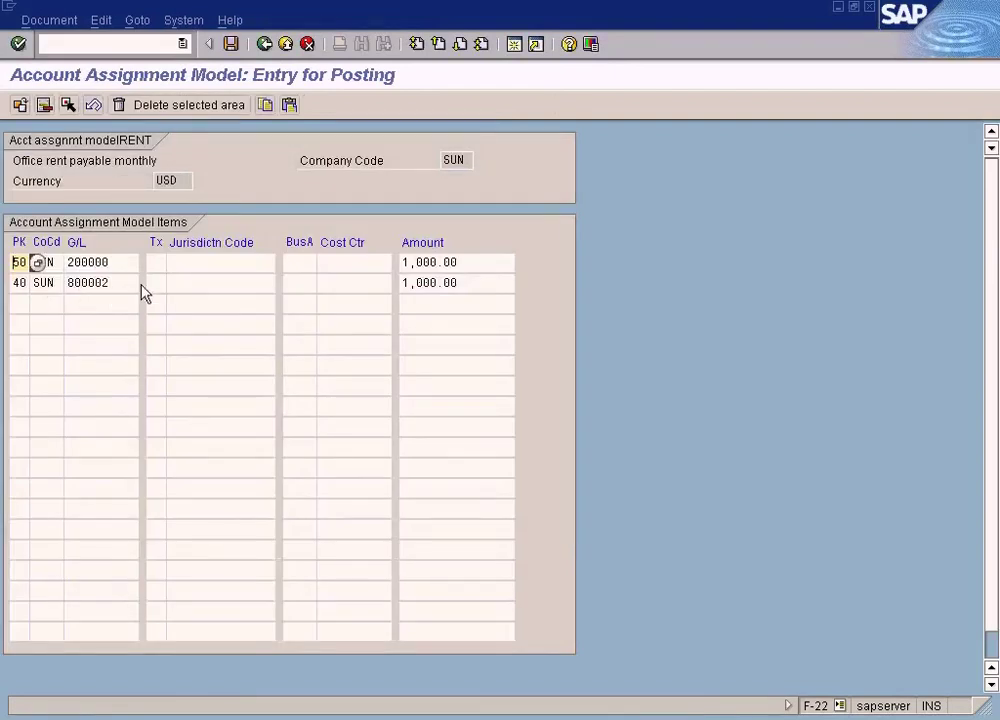
Check the RENT model's G/L lines and transfer Cash In Bank and Rent Payable Ac (1,000.00 each) to the invoice
left_click(452, 287)
left_click(85, 262)
left_click(90, 283)
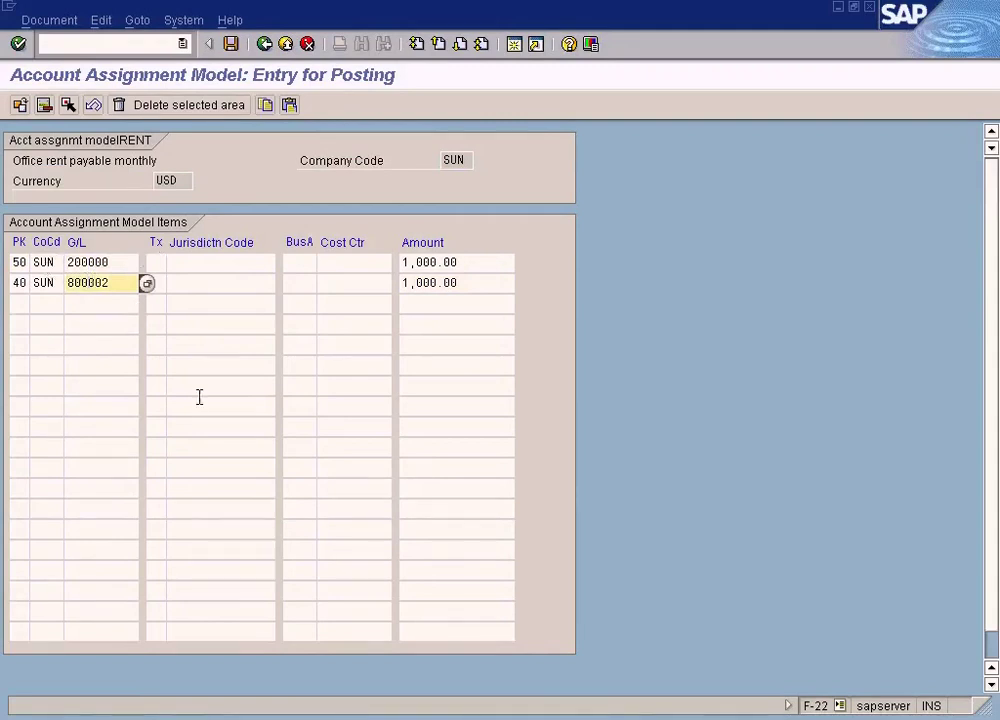
left_click(231, 45)
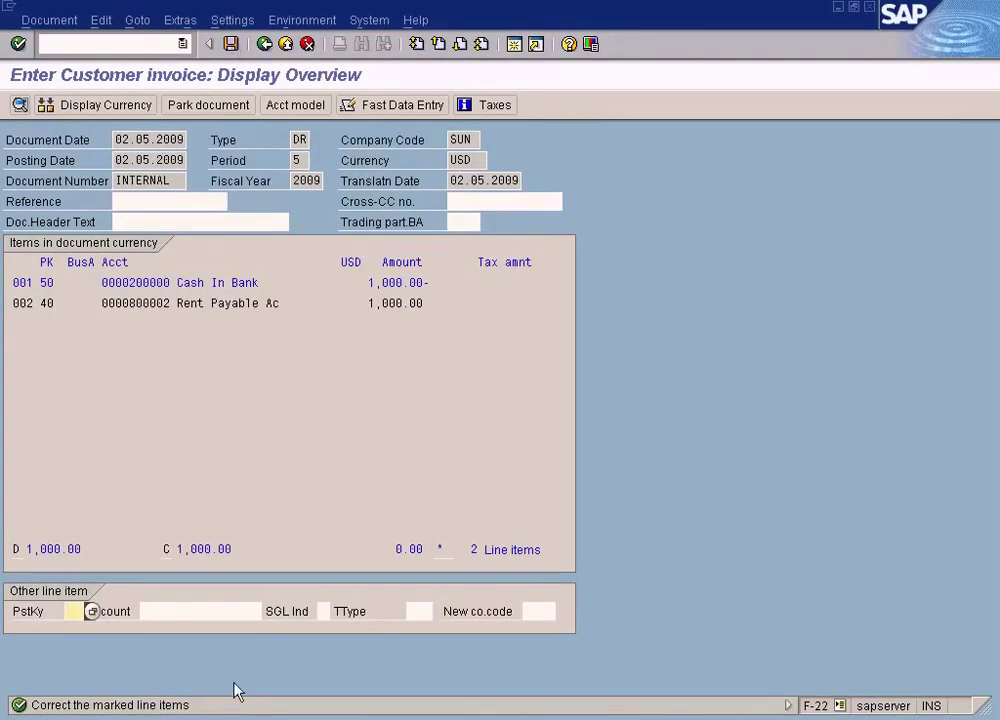
Set the Cash In Bank line's due and value dates to 02.05.2009, then post the invoice
double_click(229, 284)
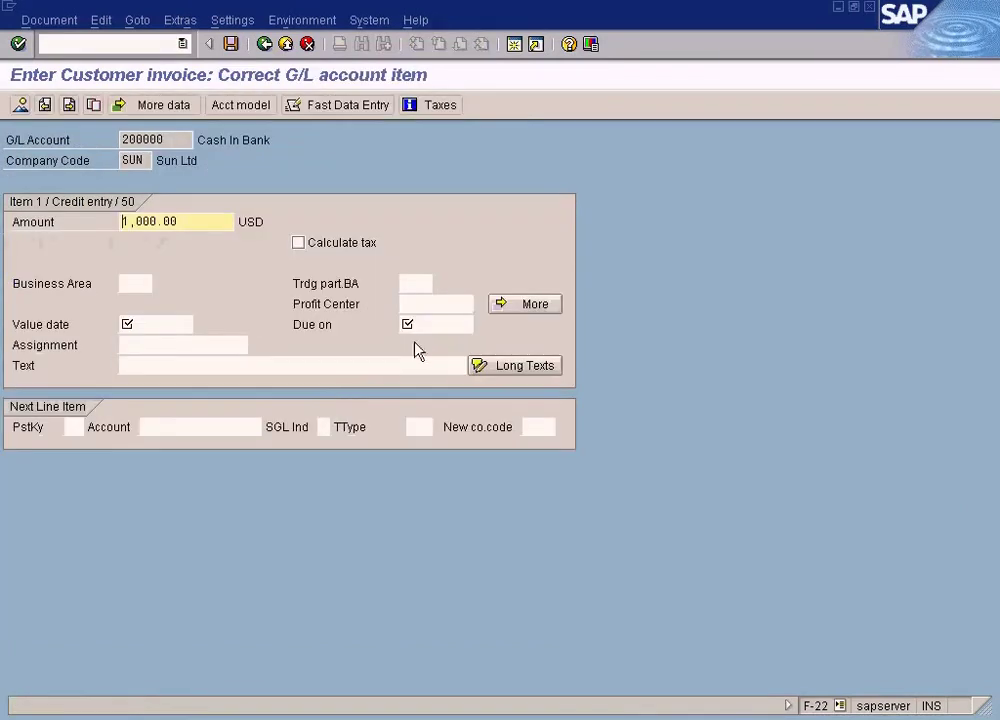
left_click(422, 324)
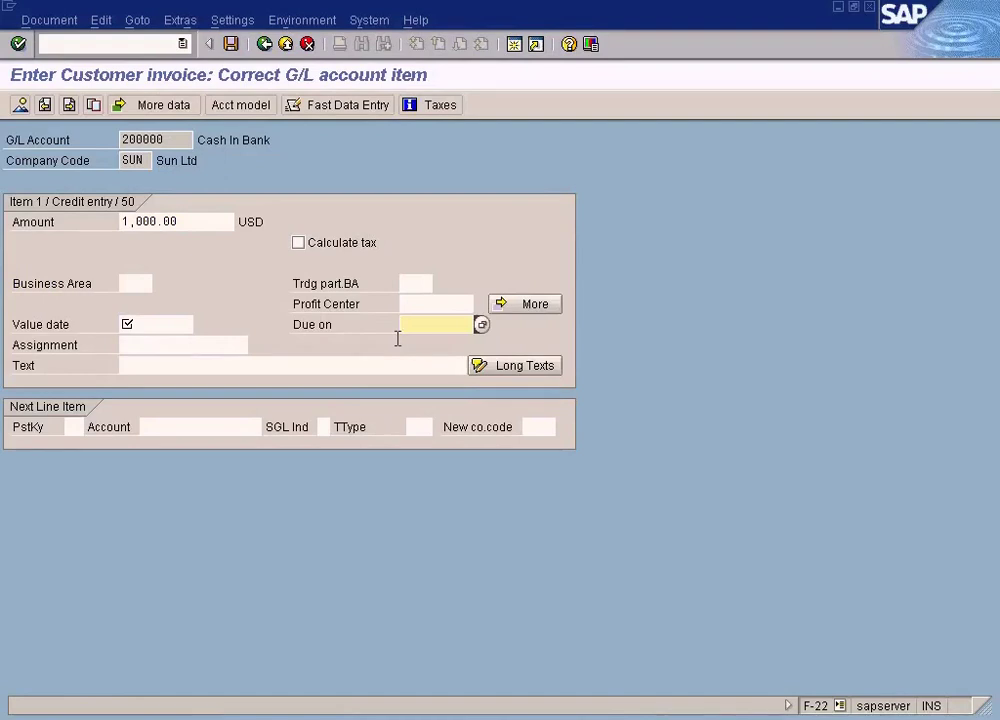
key("F4")
key("Return")
left_click(171, 320)
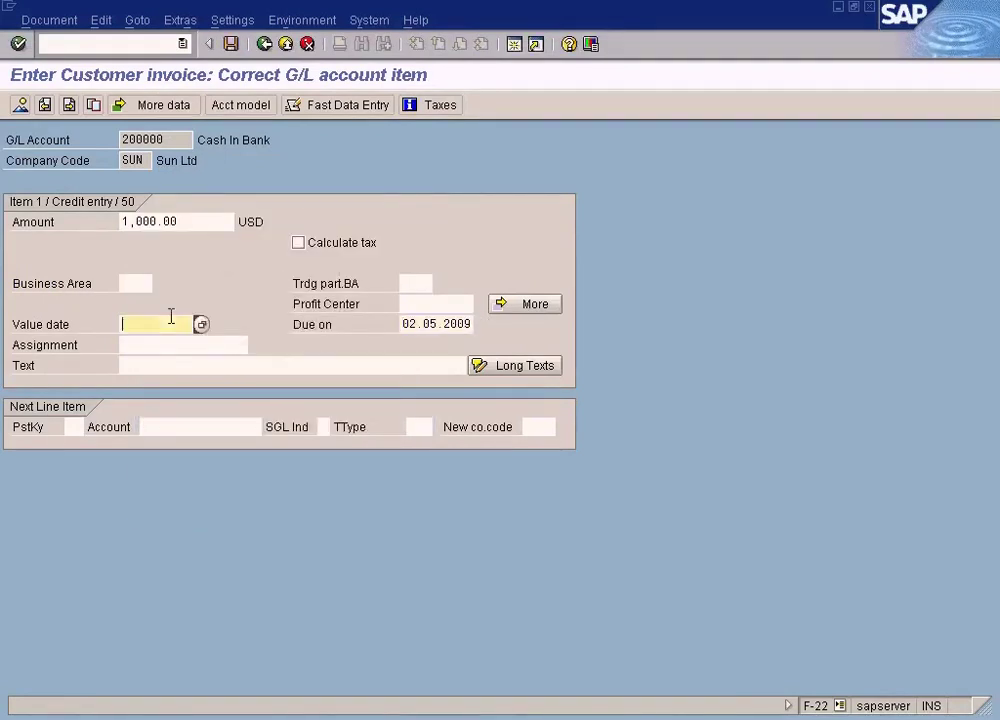
key("F4")
key("Return")
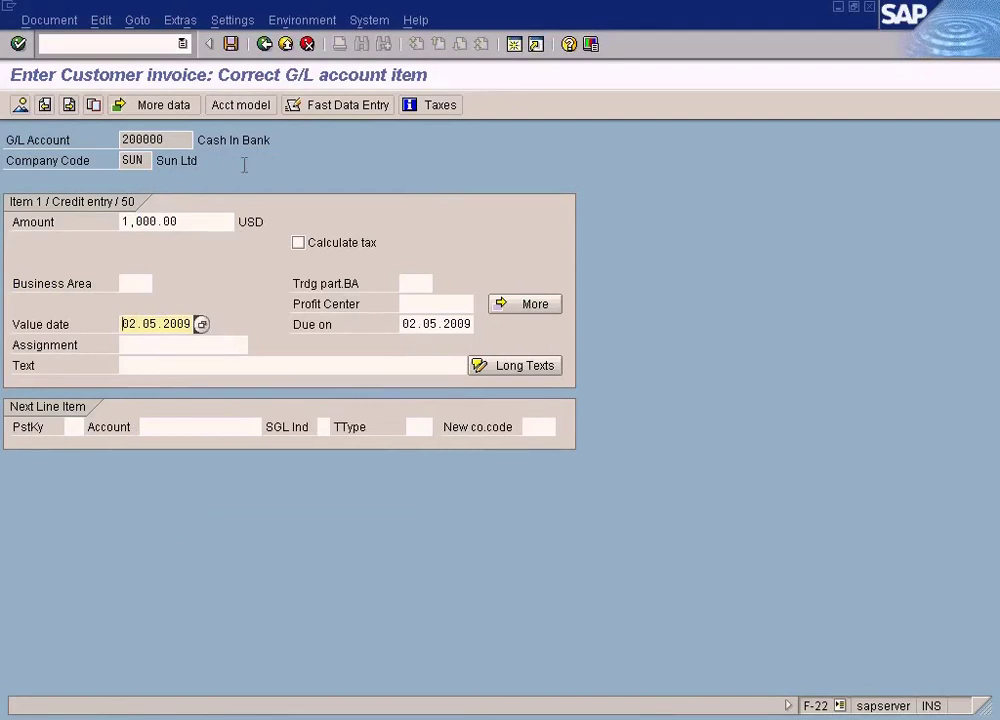
left_click(232, 46)
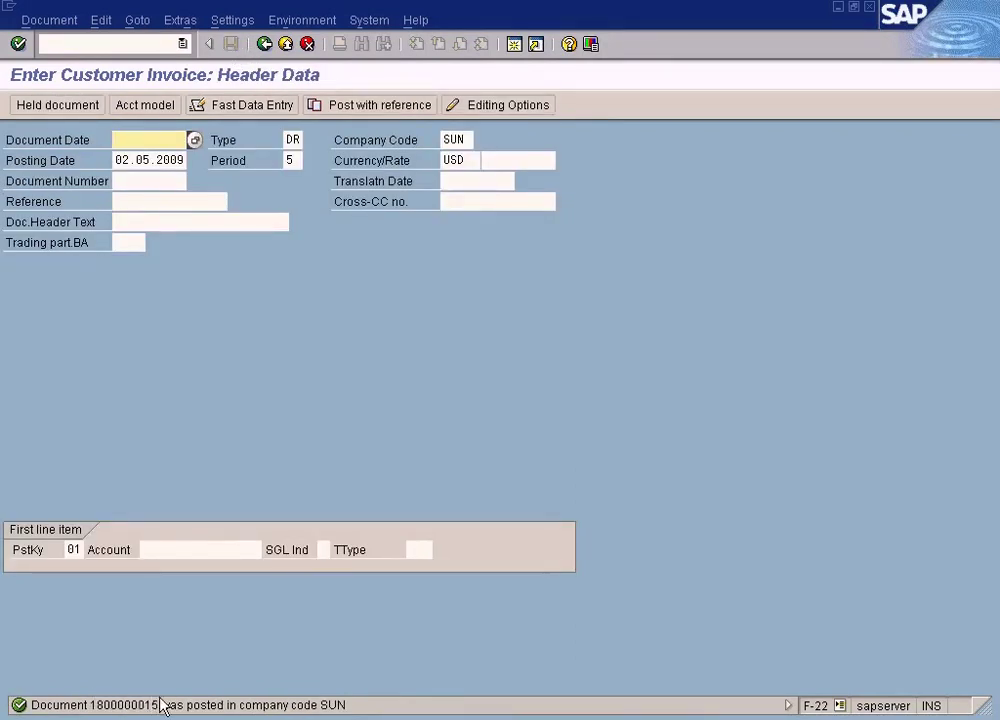
Switch to Document Display, check the document number field, and open the Document List search
left_click(46, 20)
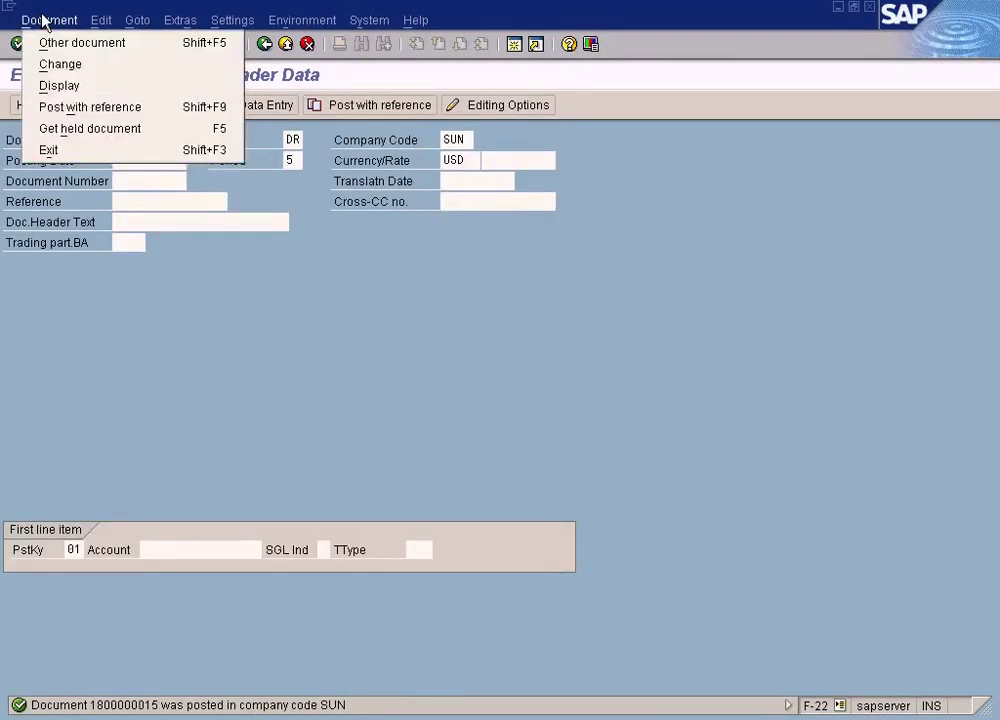
left_click(47, 86)
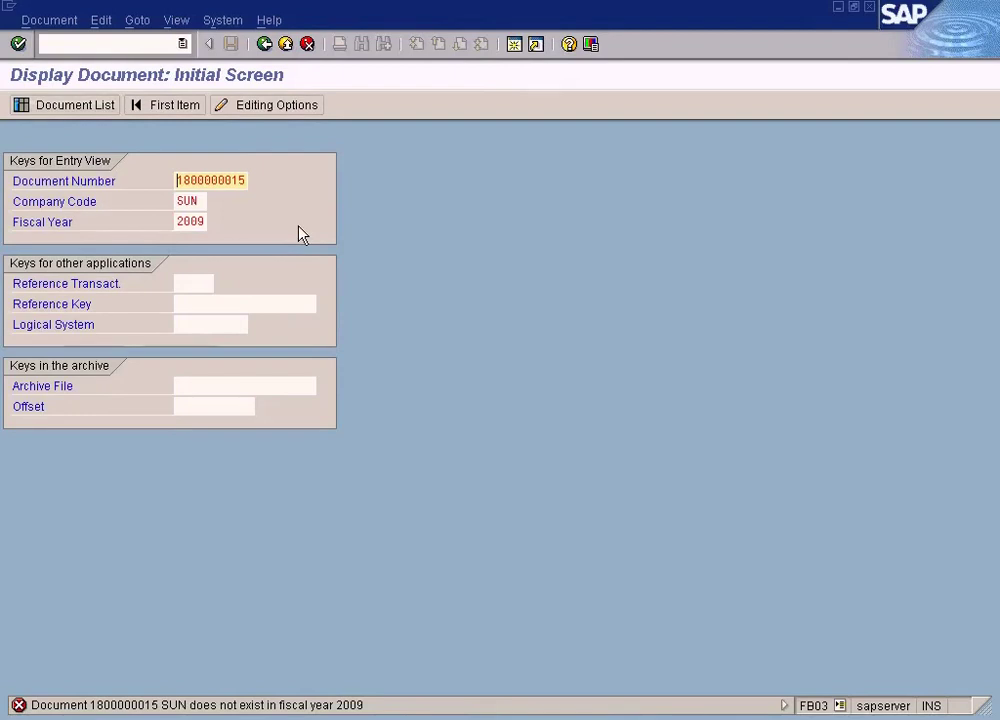
key("Delete")
key("ctrl+z")
key("shift+End")
left_click(70, 107)
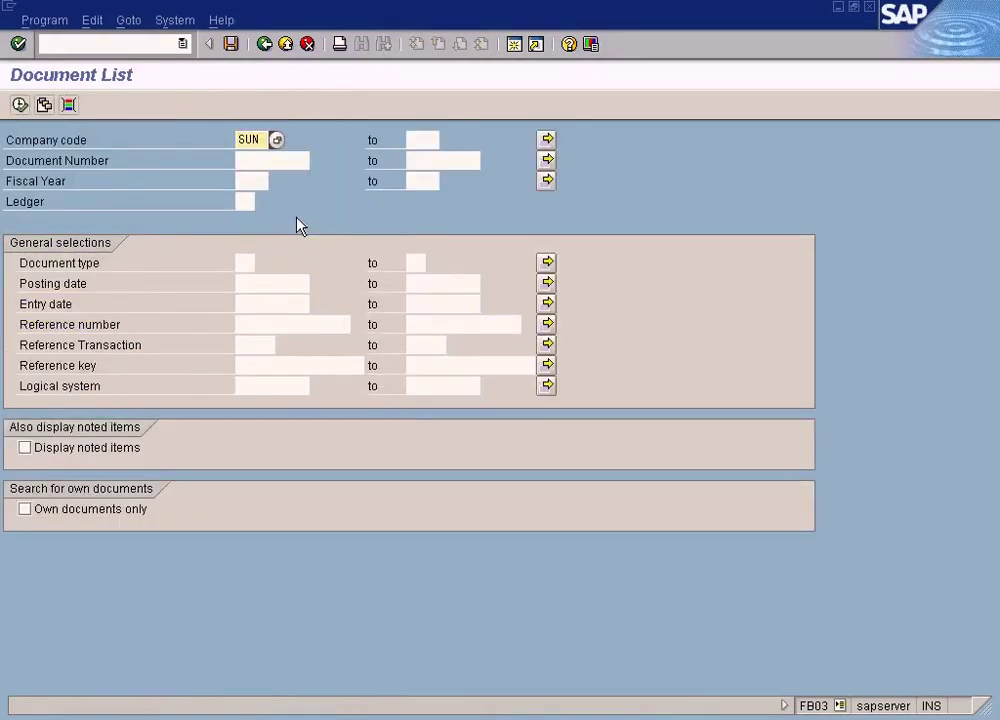
left_click(272, 160)
type("1800000015")
left_click(256, 181)
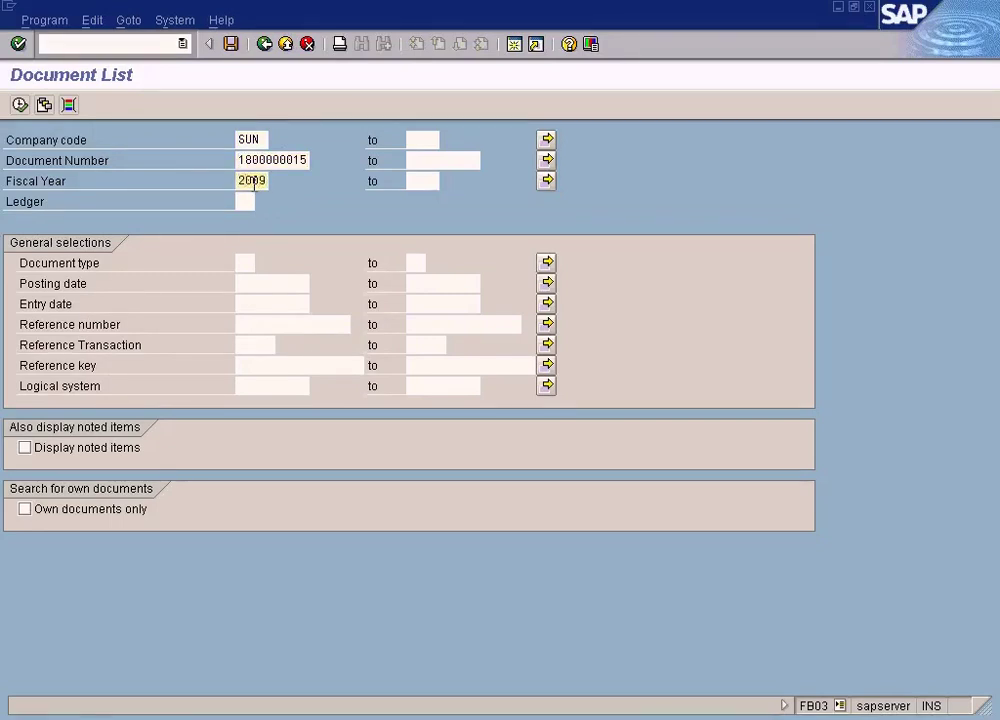
left_click(19, 105)
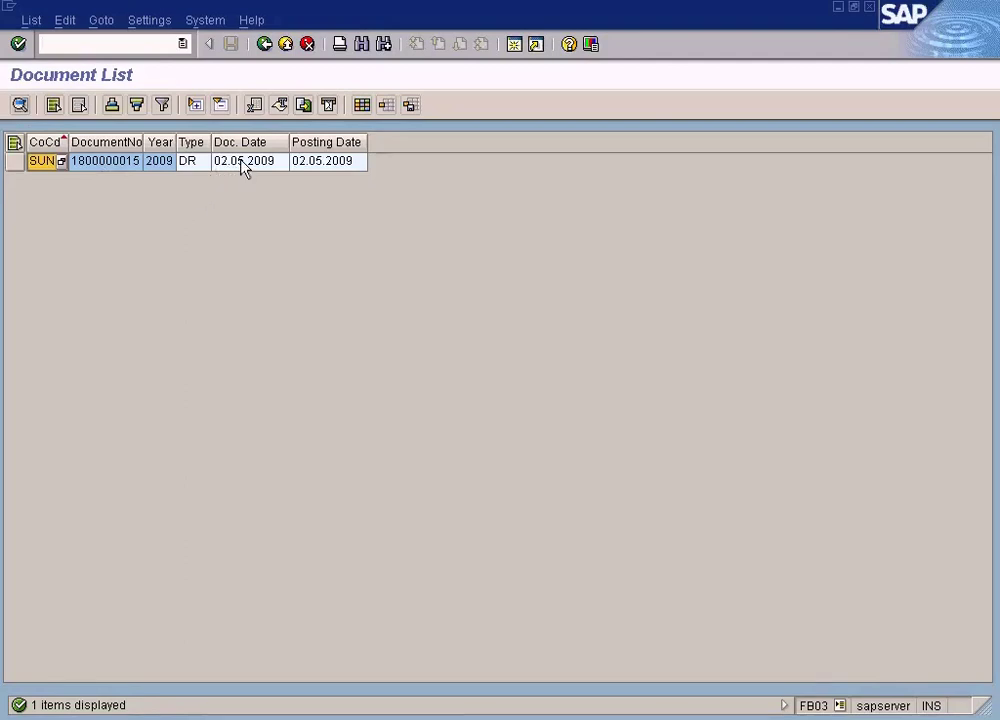
left_click(243, 164)
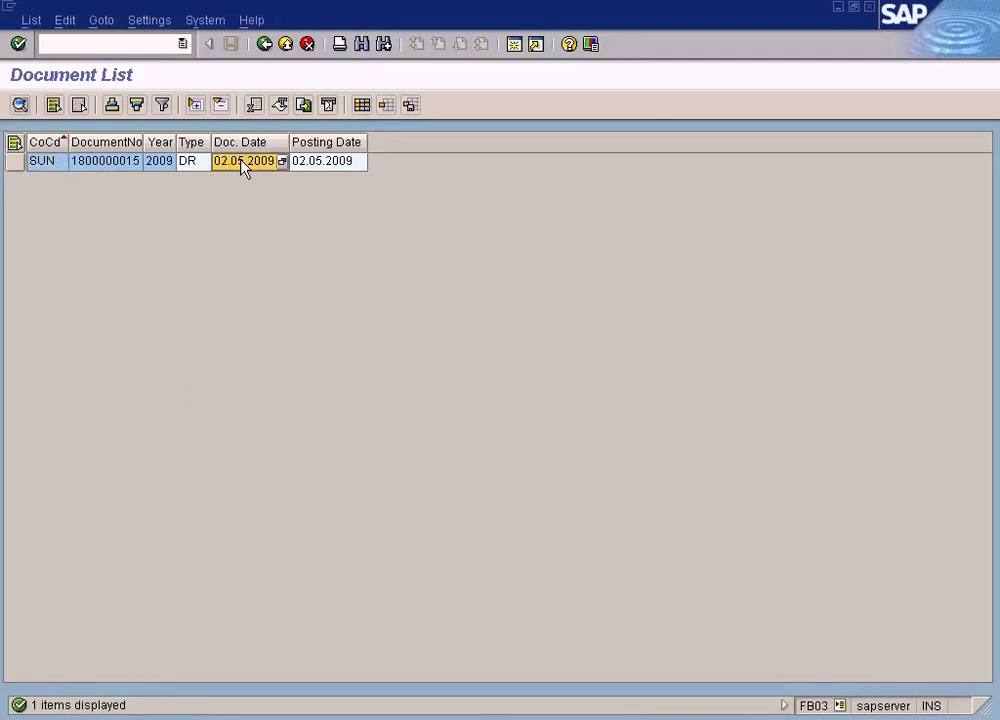
double_click(243, 164)
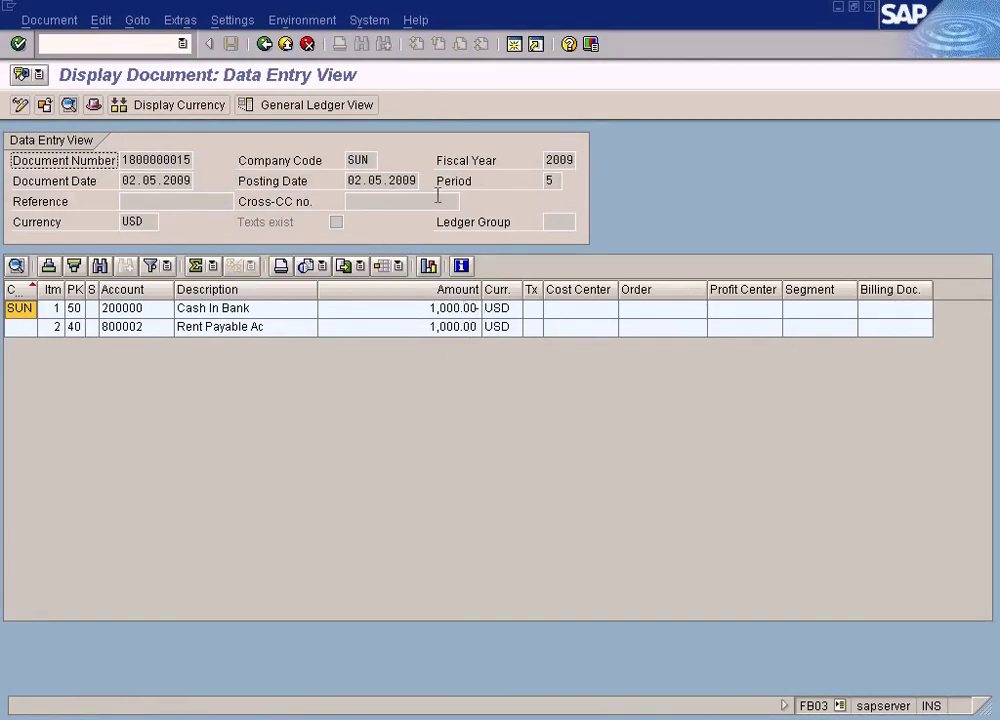
left_click(514, 44)
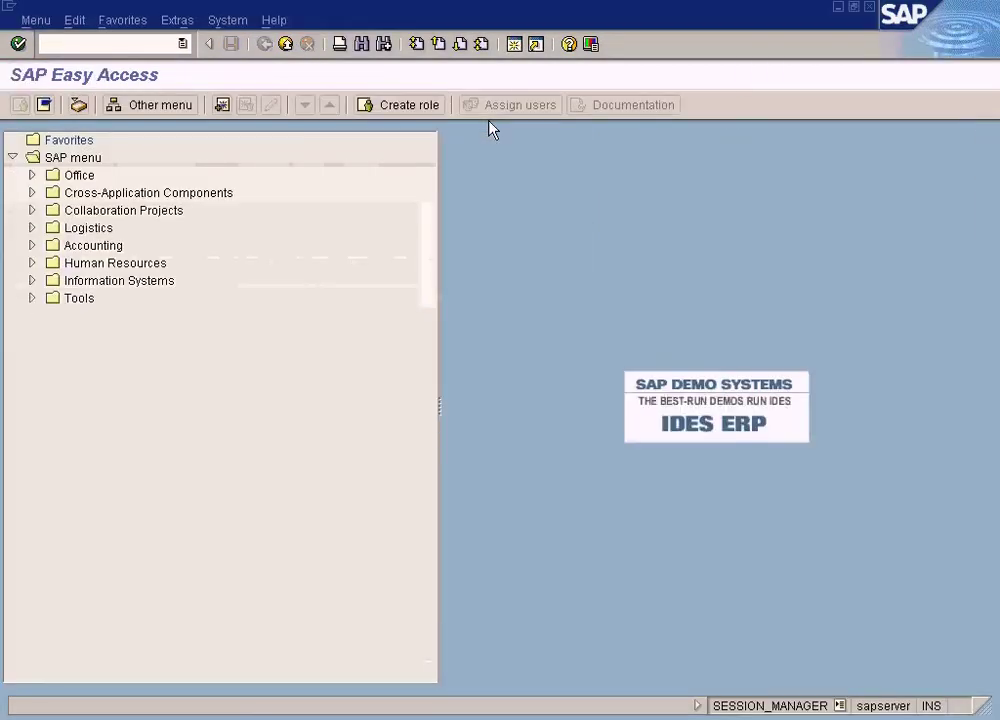
Start a new f-22 customer invoice dated 02.05.2009 and load the RENT account assignment model
type("f-22")
key("Return")
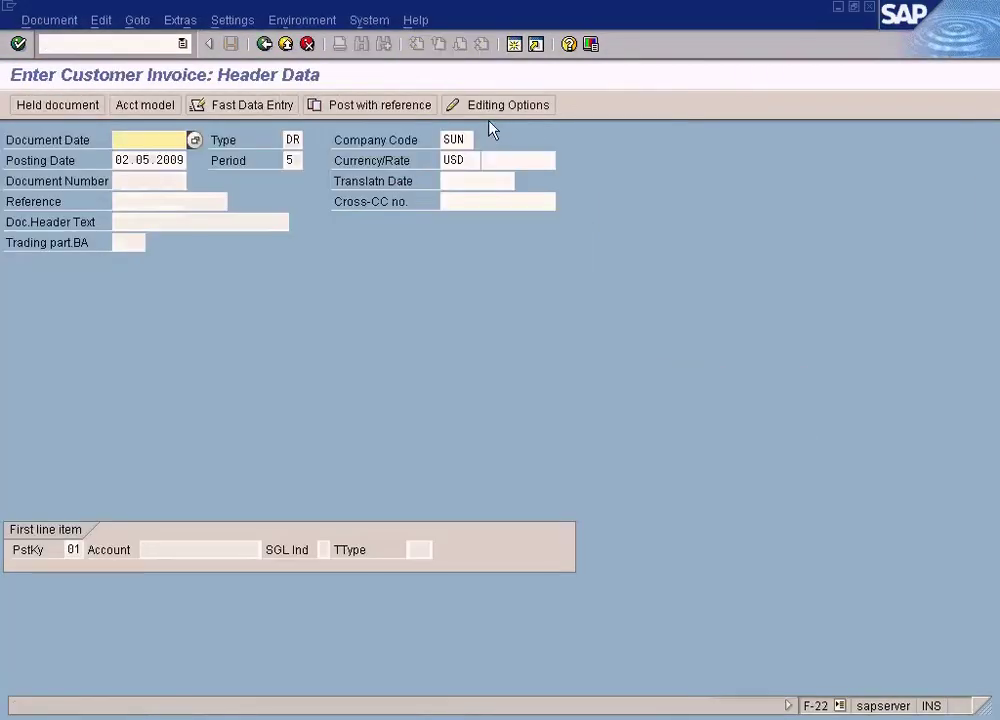
left_click(163, 112)
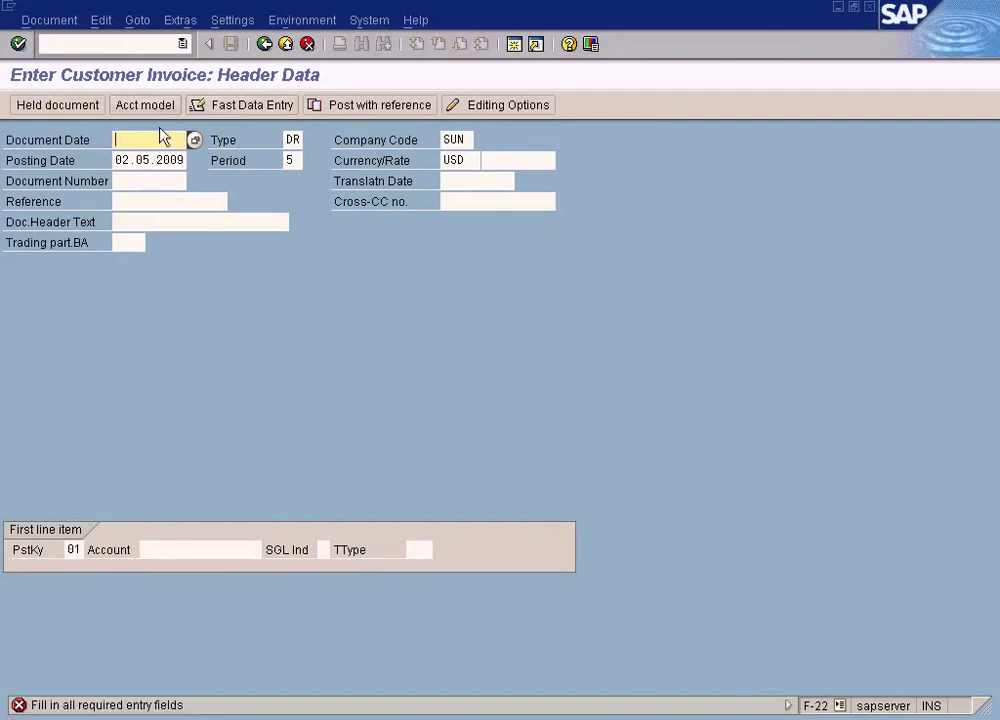
key("F4")
key("Return")
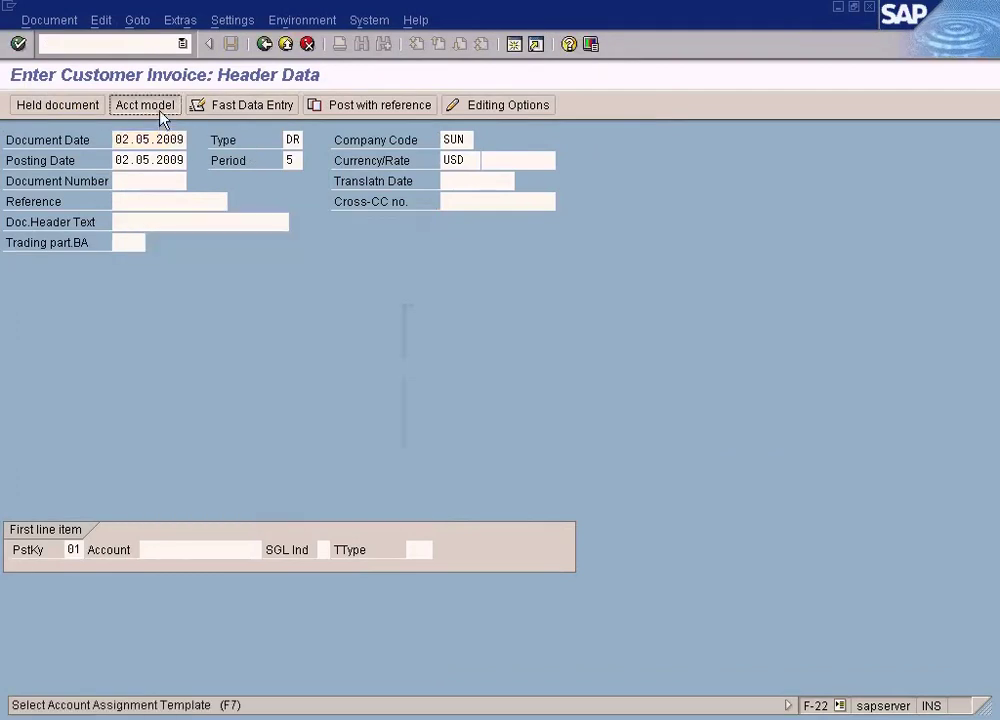
left_click(145, 105)
left_click(50, 301)
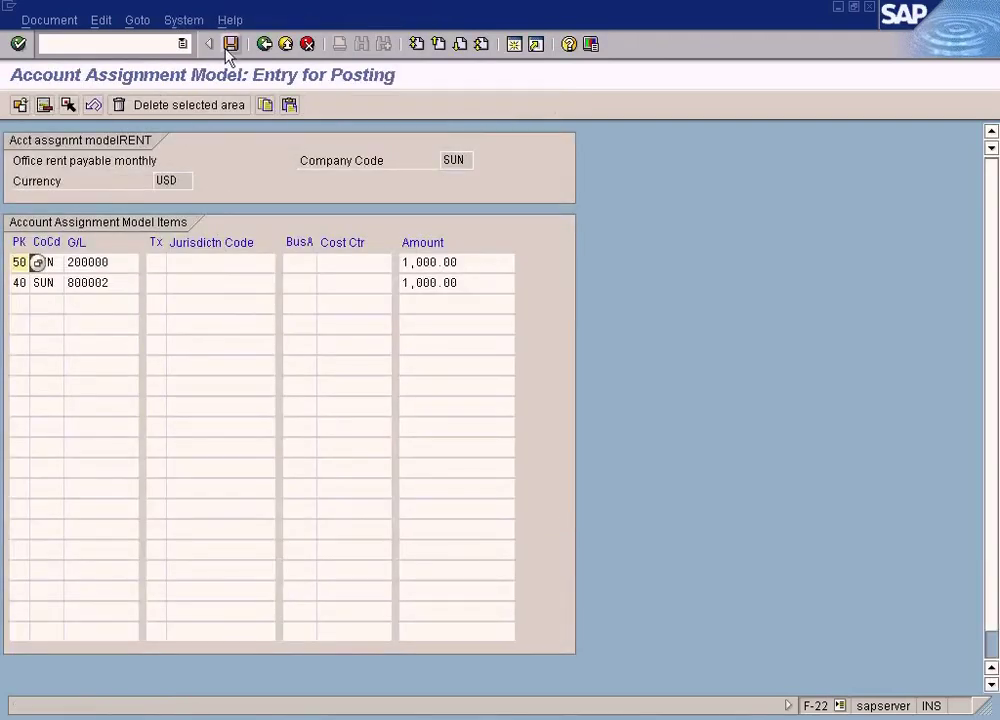